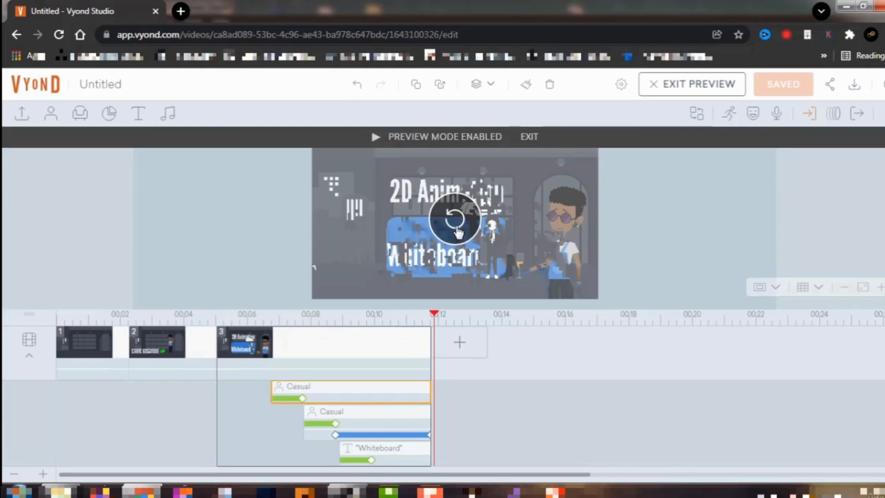
Exit the preview and add a new scene that continues scene 3
click(459, 233)
click(529, 138)
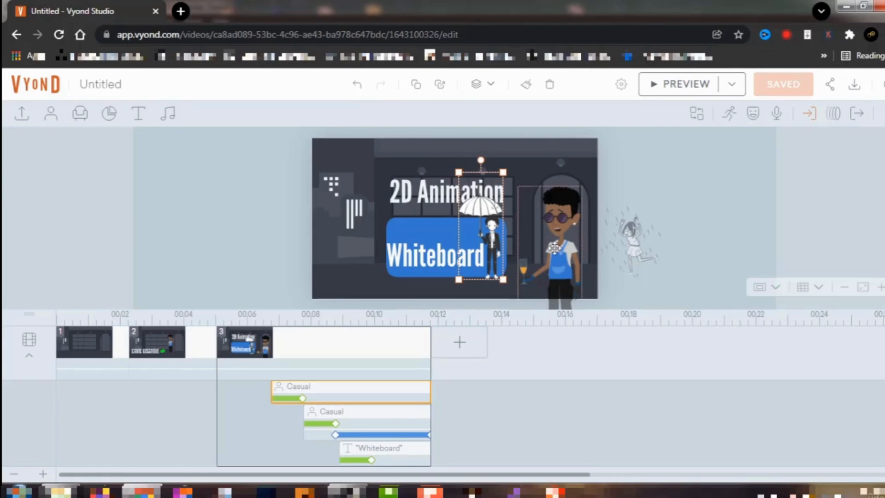
right_click(401, 354)
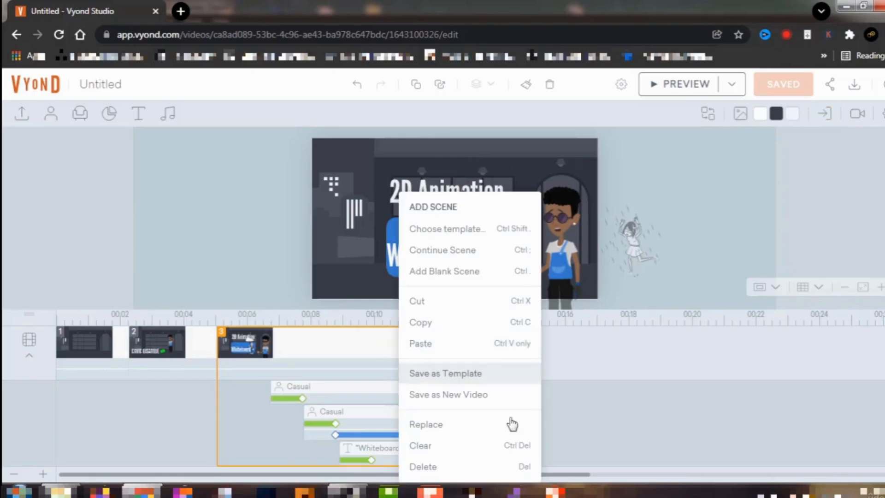
click(591, 421)
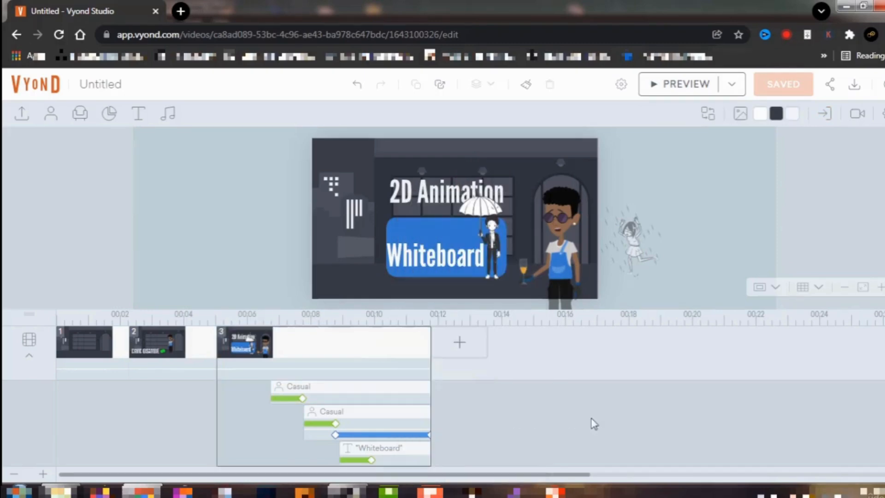
right_click(376, 347)
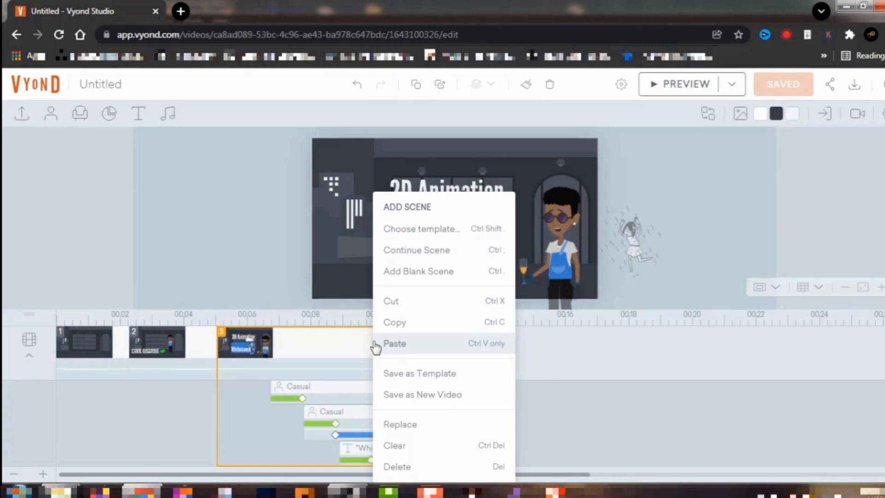
click(422, 255)
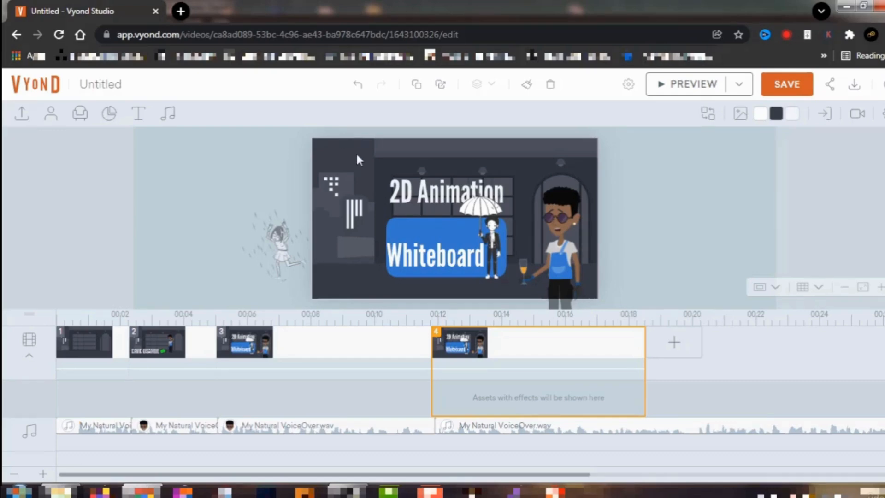
Delete the texts, blue shape and characters from scene 4, including the off-stage girl in the rain, keeping only the background
drag(357, 153, 565, 257)
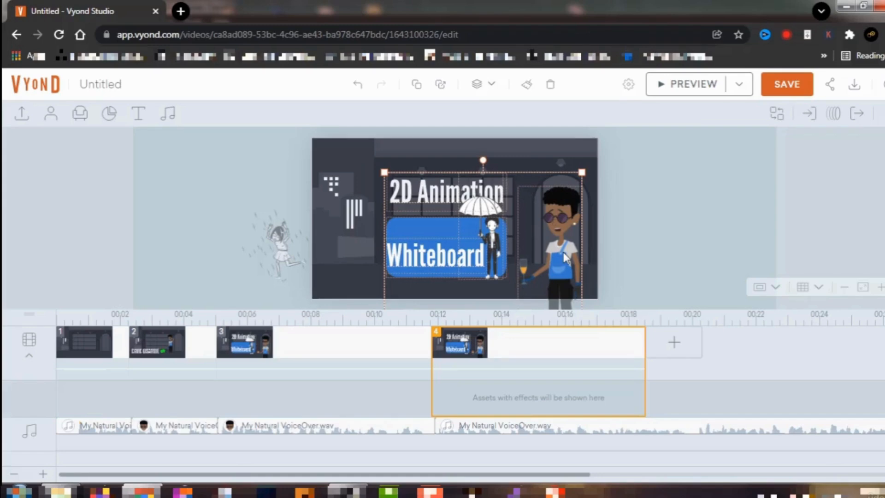
key(Delete)
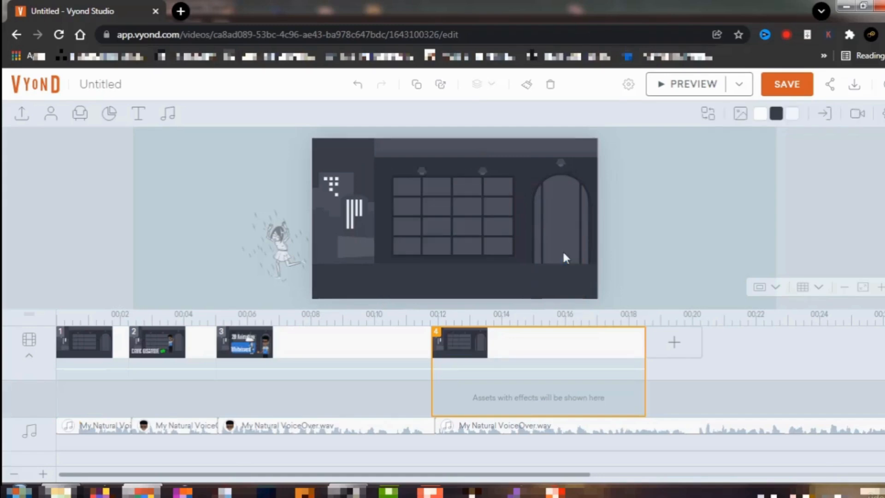
click(285, 239)
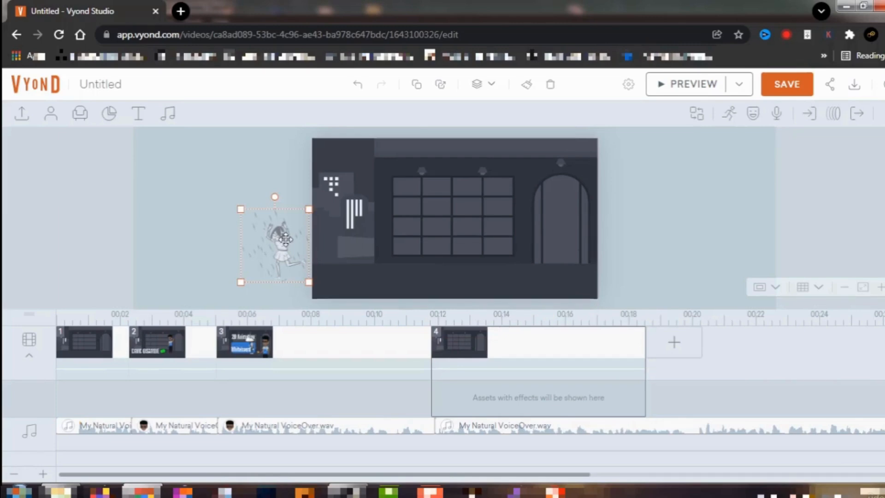
key(Delete)
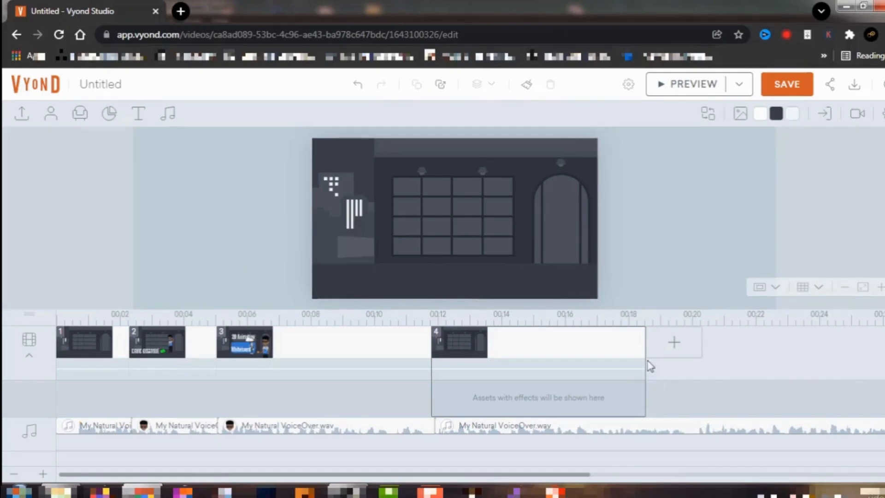
Extend scene 4 on the timeline so it ends at about 20 seconds
click(459, 424)
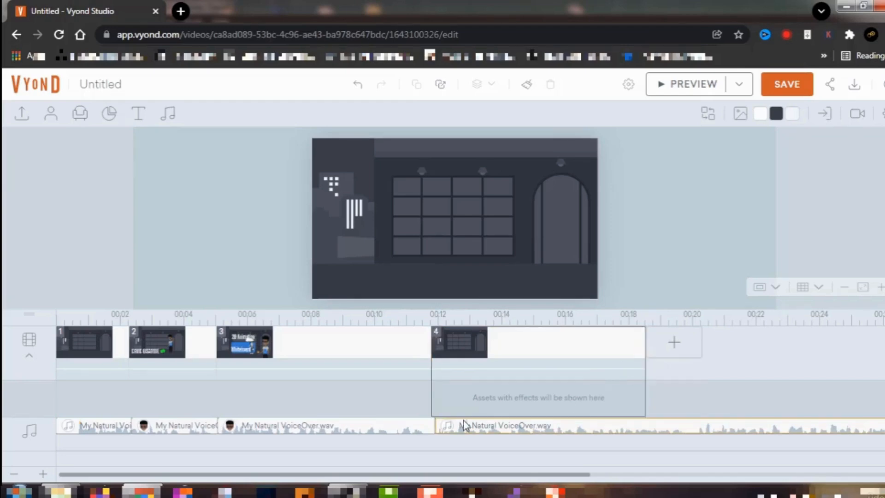
click(599, 357)
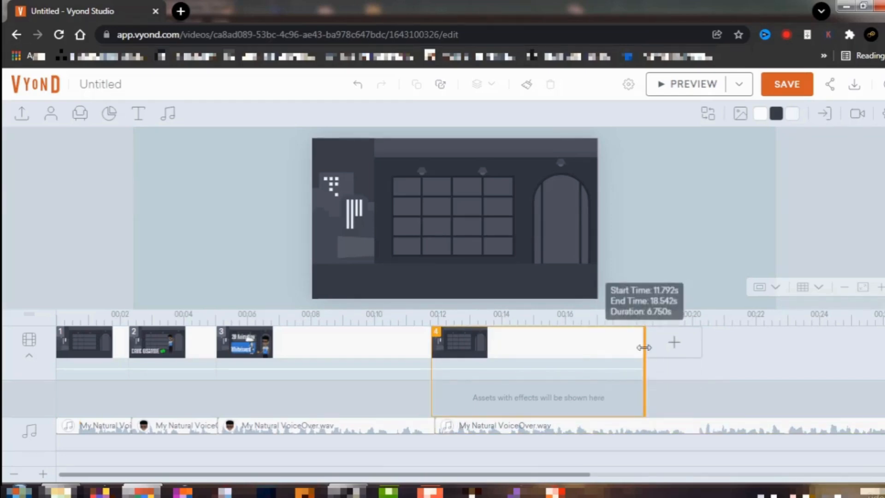
drag(645, 353, 691, 184)
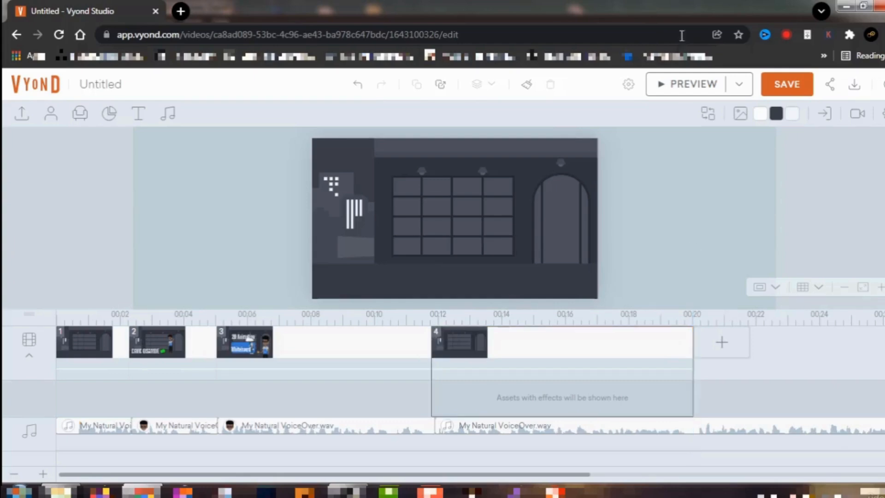
Preview scene 4 to check its length against the voice-over, and return to editing
click(689, 84)
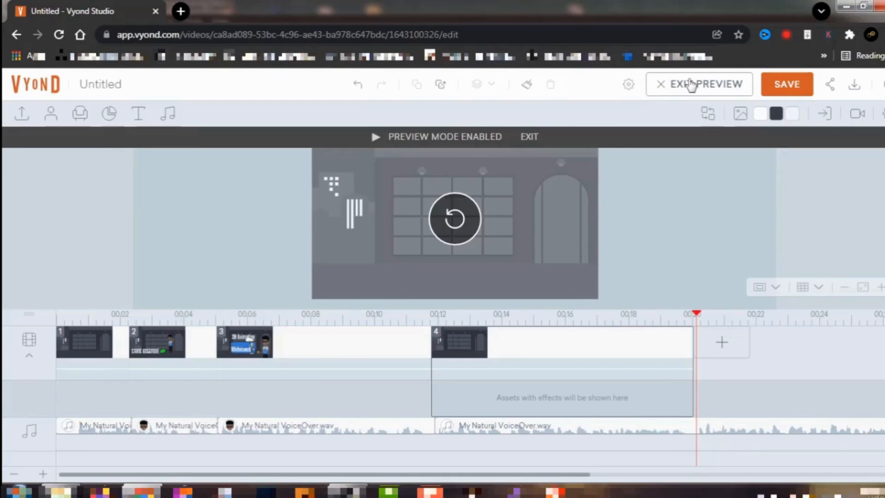
click(690, 85)
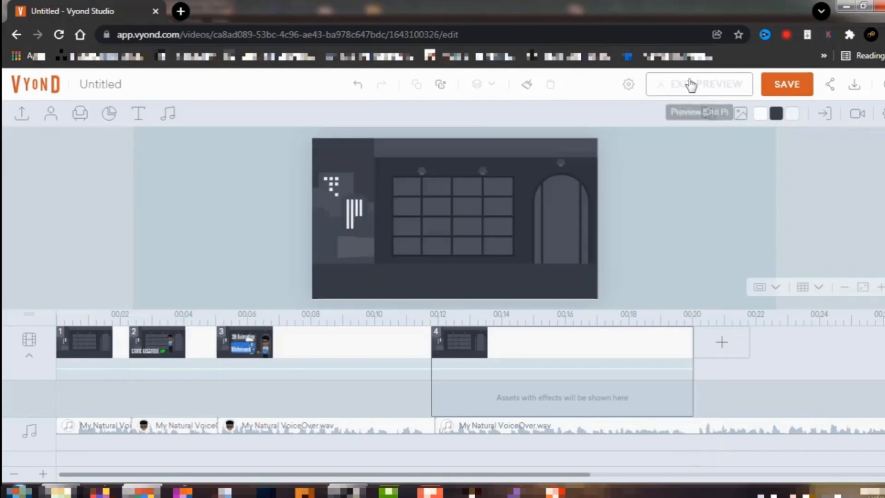
click(516, 372)
click(338, 281)
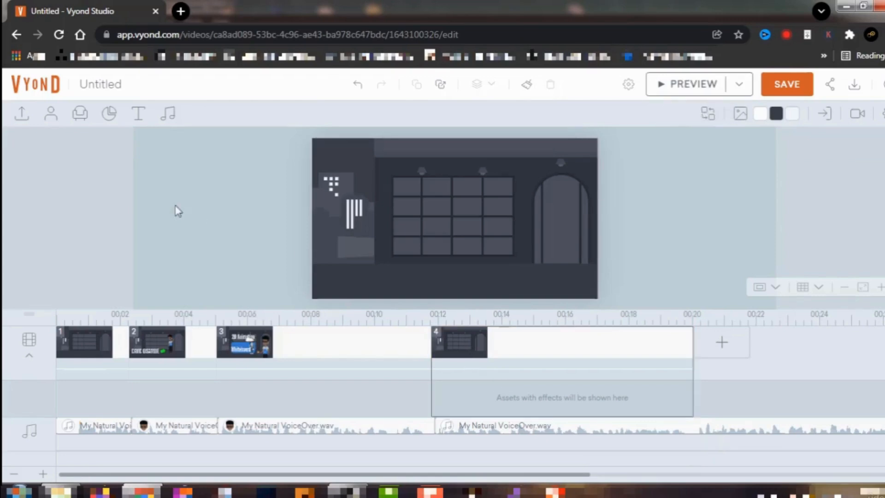
Add the saved man with the blue overalls and the woman with the orange skirt to scene 4
click(51, 115)
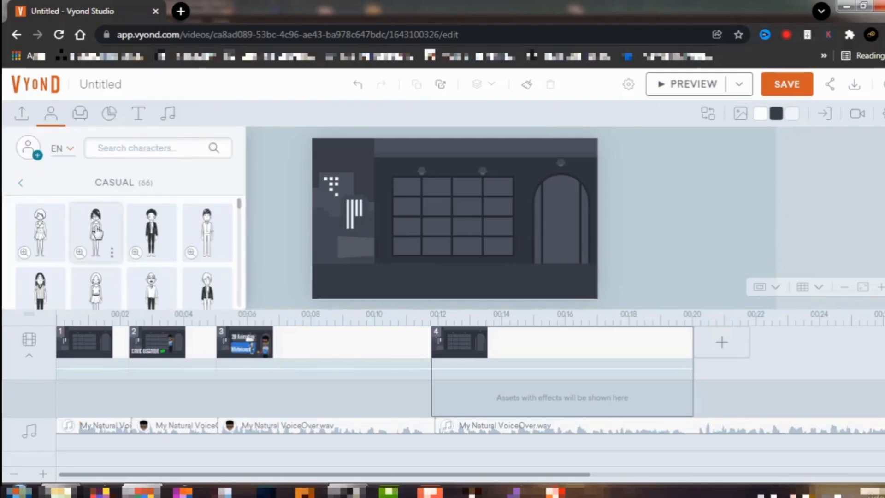
click(23, 185)
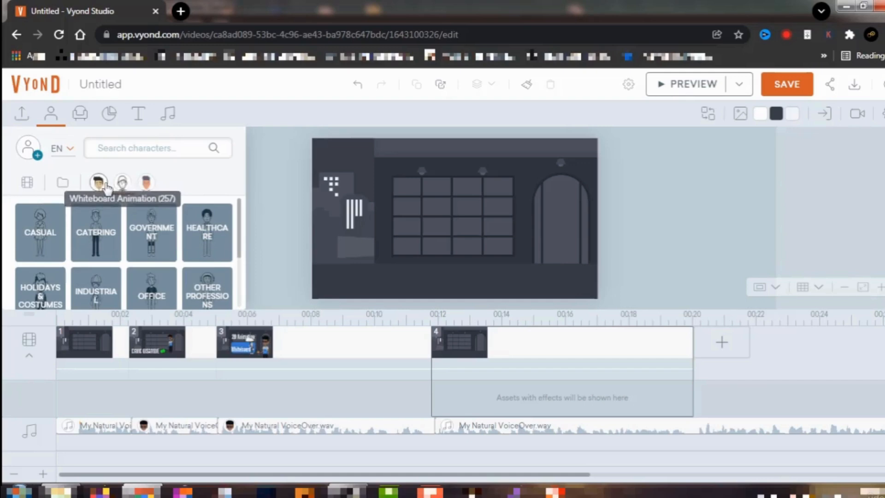
click(64, 184)
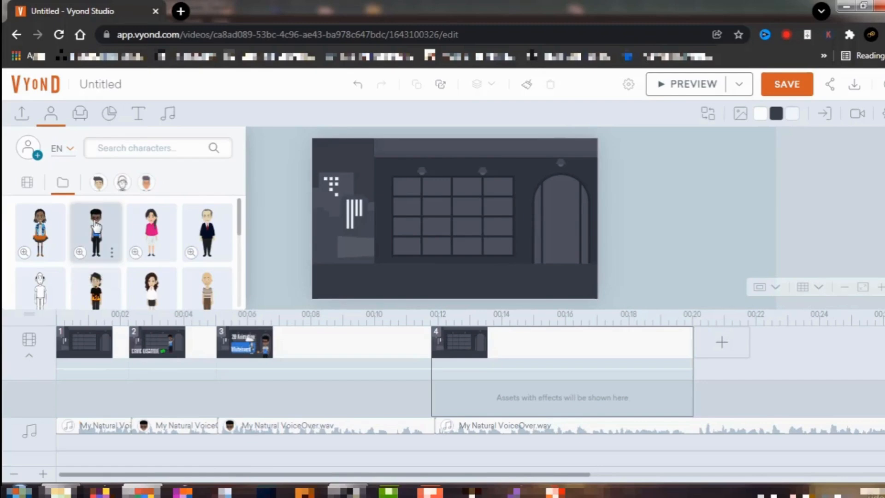
click(96, 225)
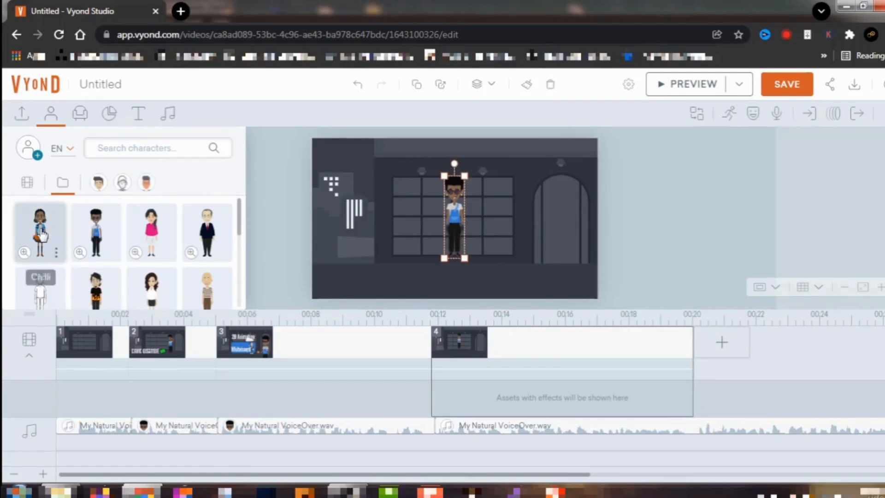
click(41, 235)
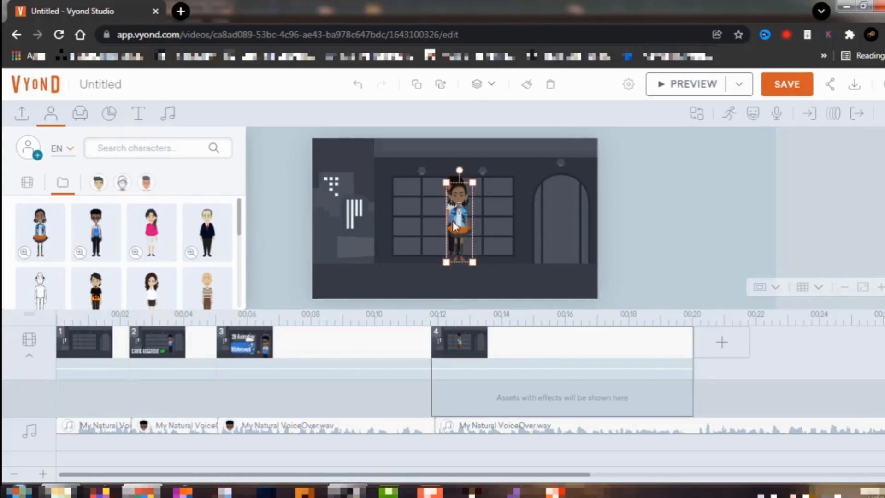
Place the woman on the right and the man on the left of the scene, and enlarge both characters
drag(460, 222, 511, 248)
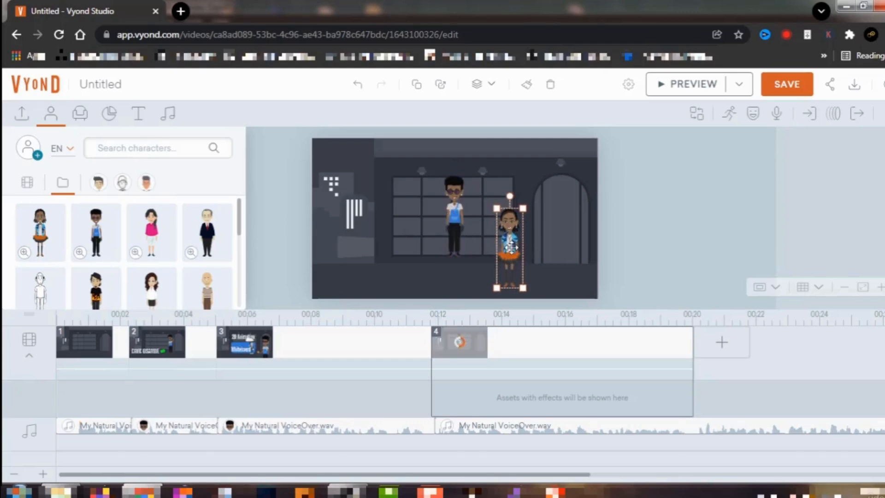
drag(455, 217, 376, 251)
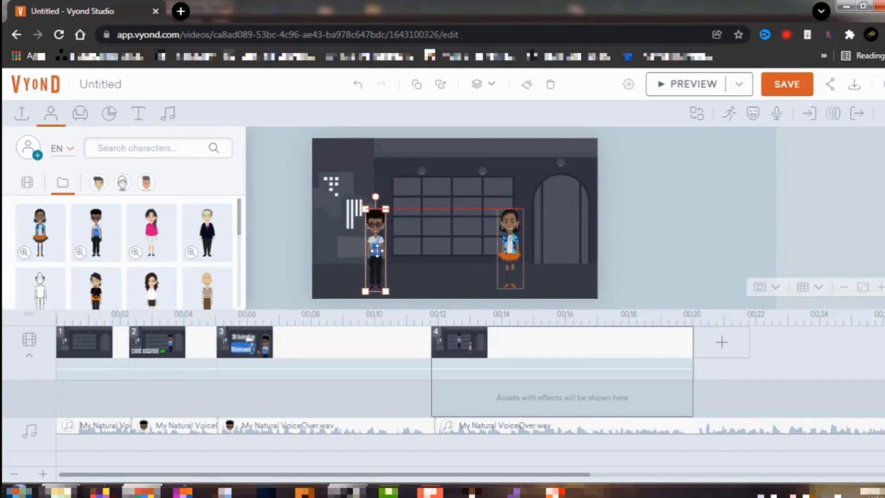
drag(386, 210, 441, 183)
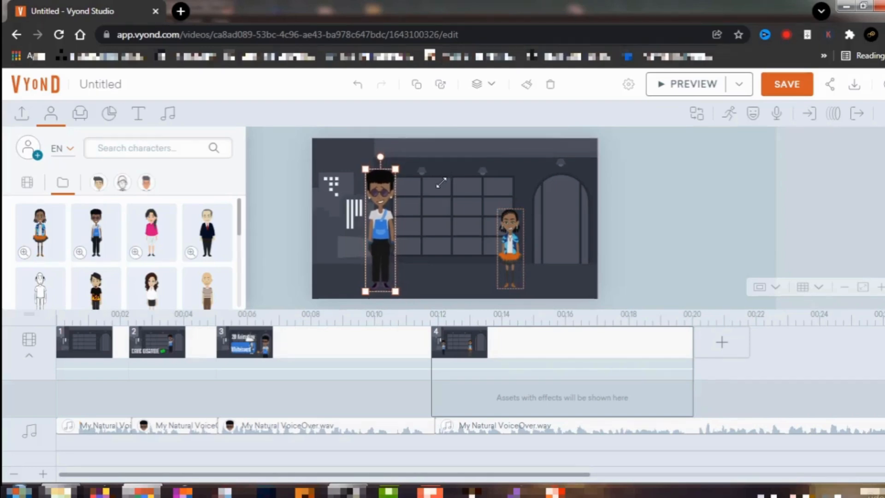
click(509, 235)
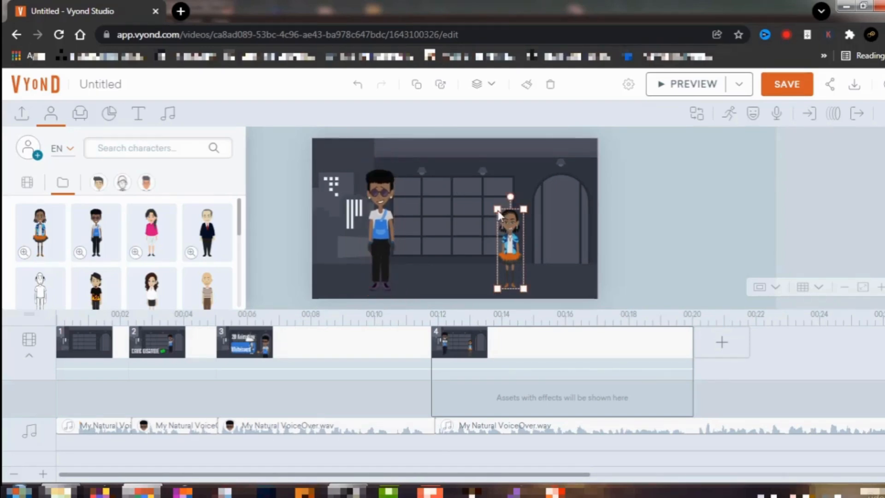
drag(496, 209, 466, 182)
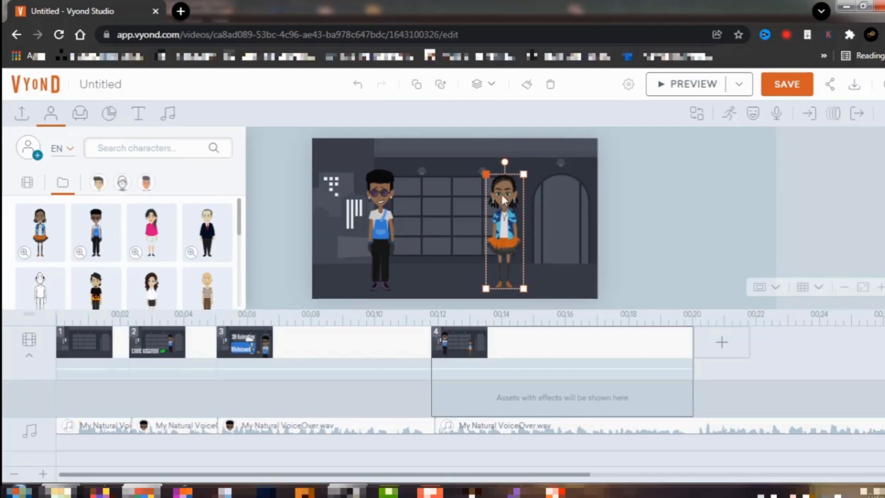
Move the woman closer to the man and shift both characters toward the scene's left edge, leaving the right side free
mouse_move(484, 212)
mouse_down()
mouse_move(452, 206)
mouse_move(478, 212)
mouse_up()
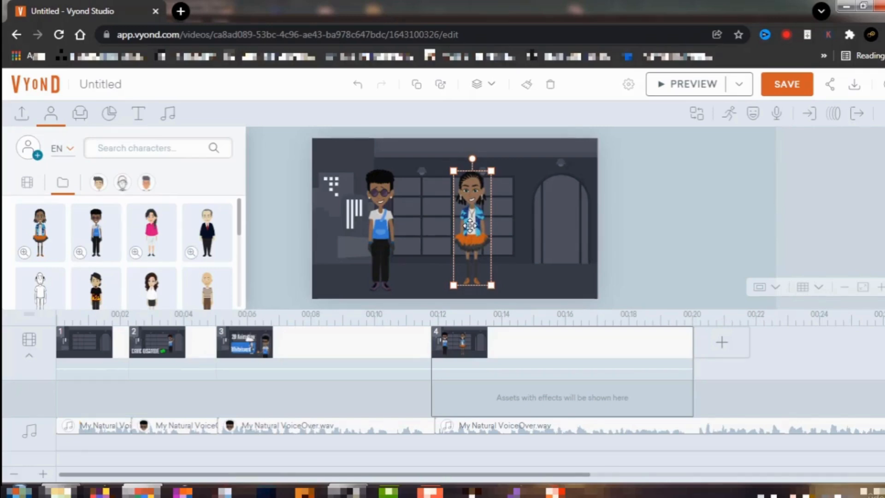
drag(470, 226, 447, 227)
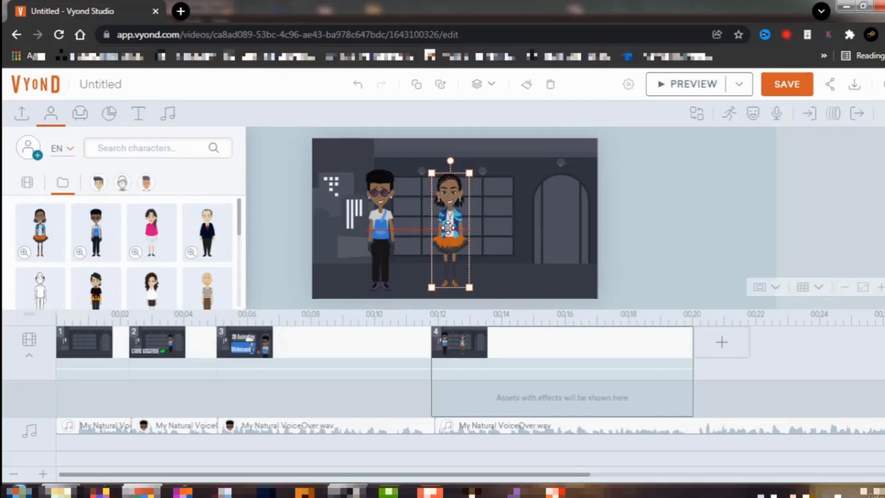
drag(447, 227, 442, 227)
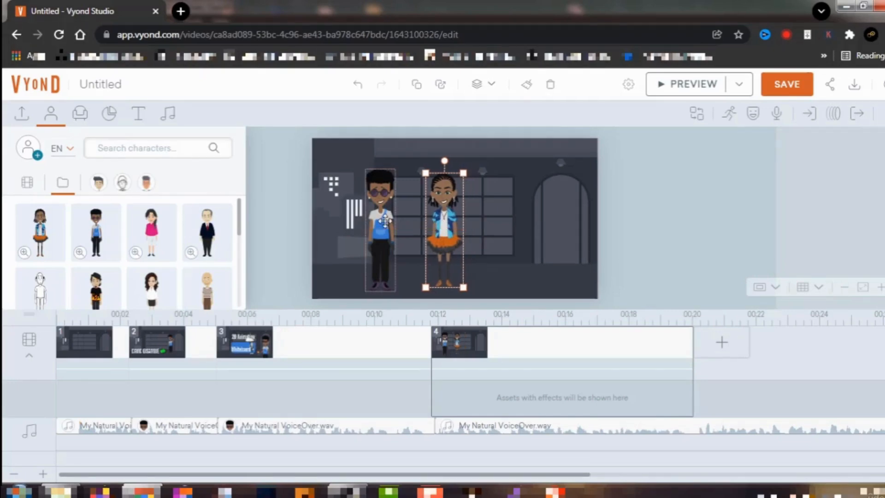
drag(385, 221, 358, 221)
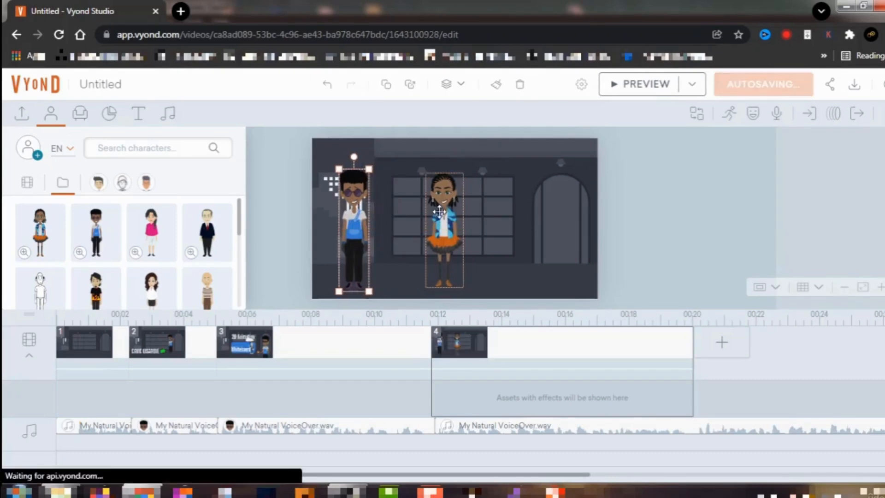
drag(443, 217, 417, 217)
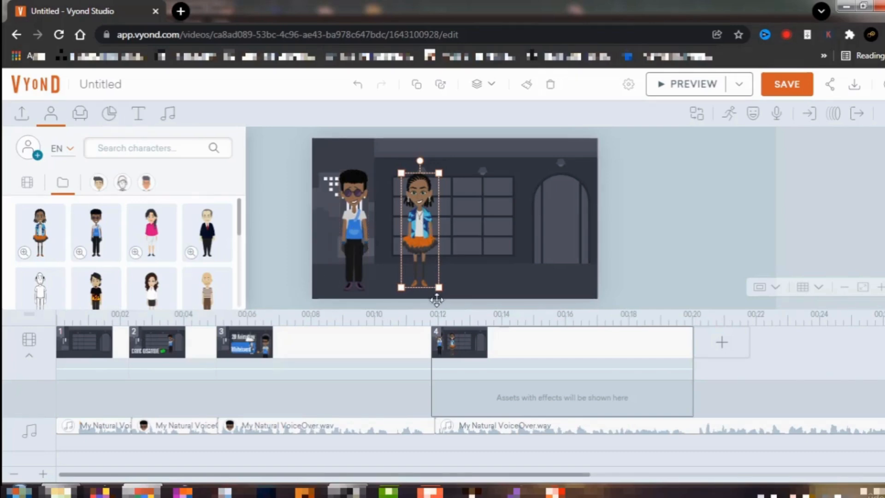
Split the last voice-over clip at 20 seconds, where scene 4 ends
click(353, 224)
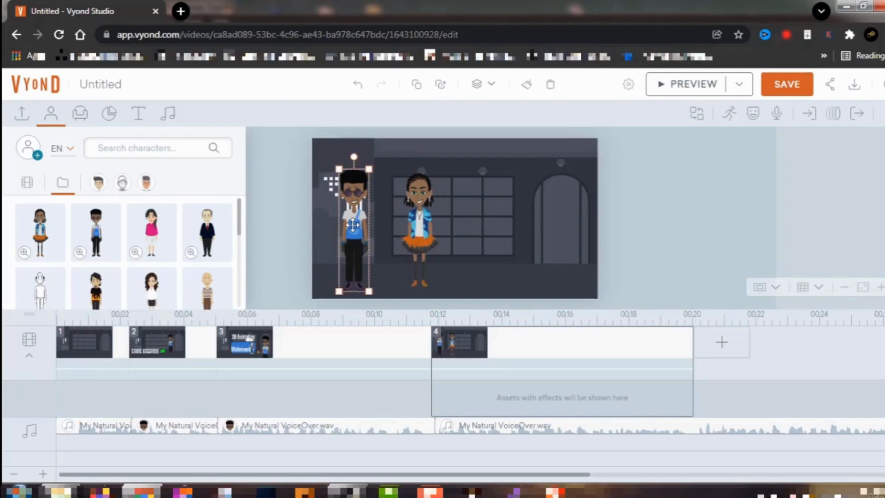
click(509, 426)
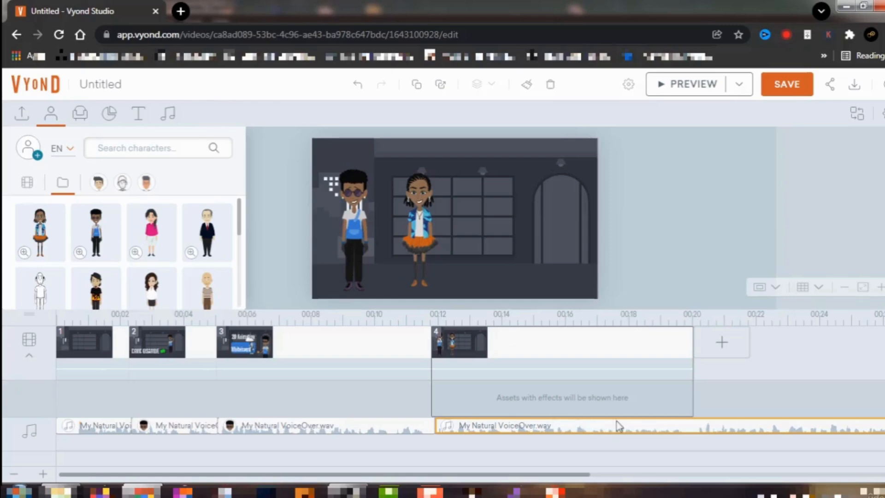
right_click(695, 428)
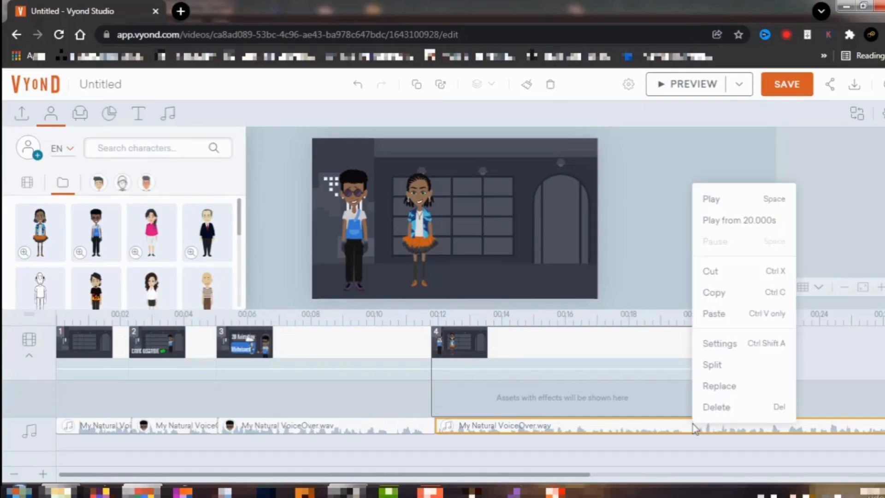
click(707, 366)
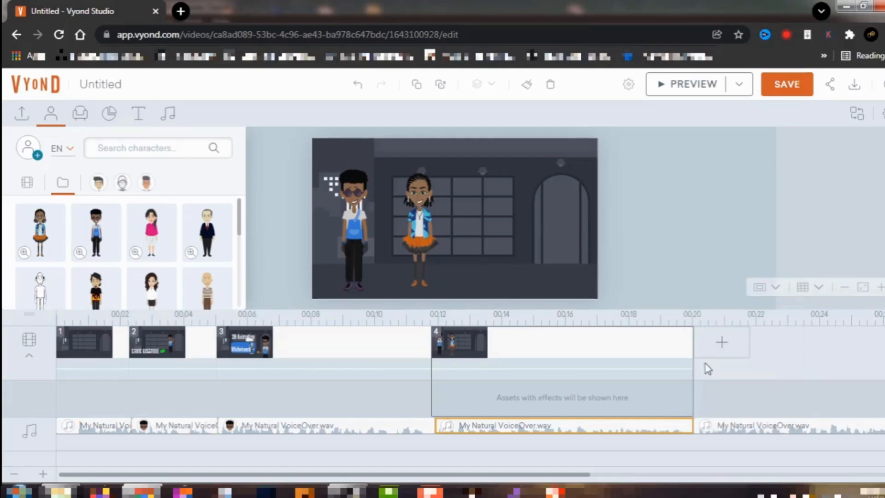
Assign scene 4's voice-over clip to the man with the blue overalls so that he lip-syncs it
right_click(612, 428)
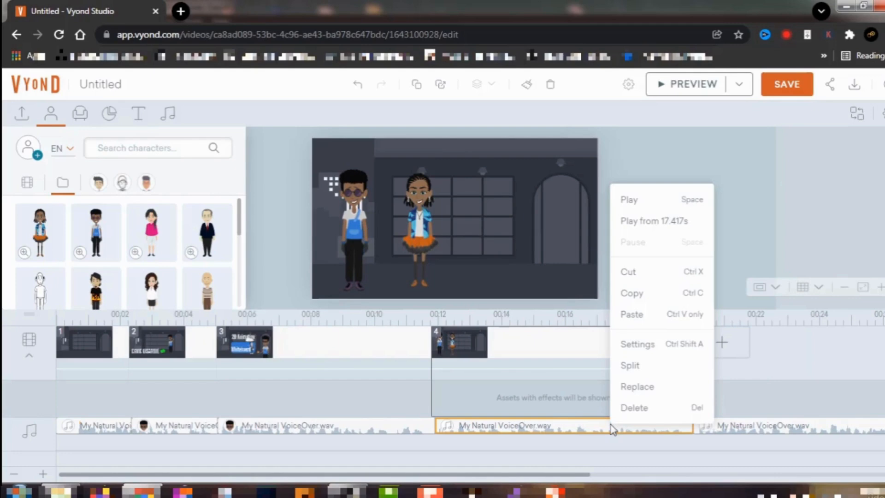
click(636, 345)
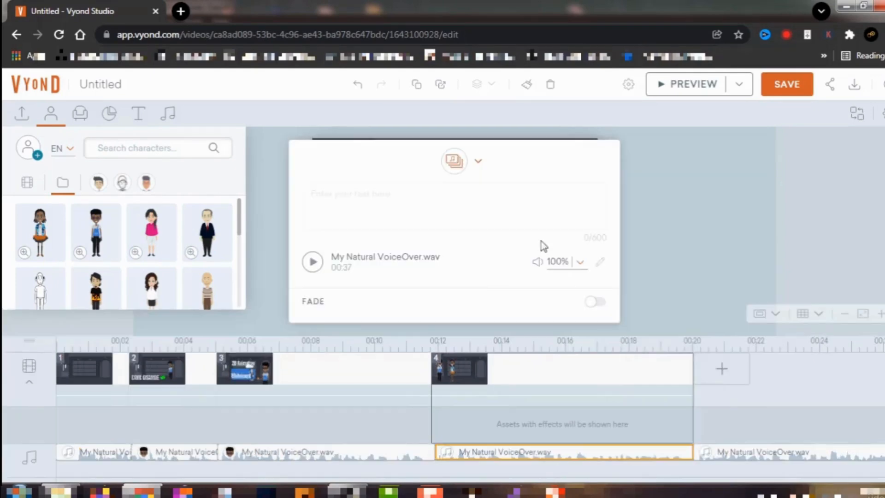
click(478, 166)
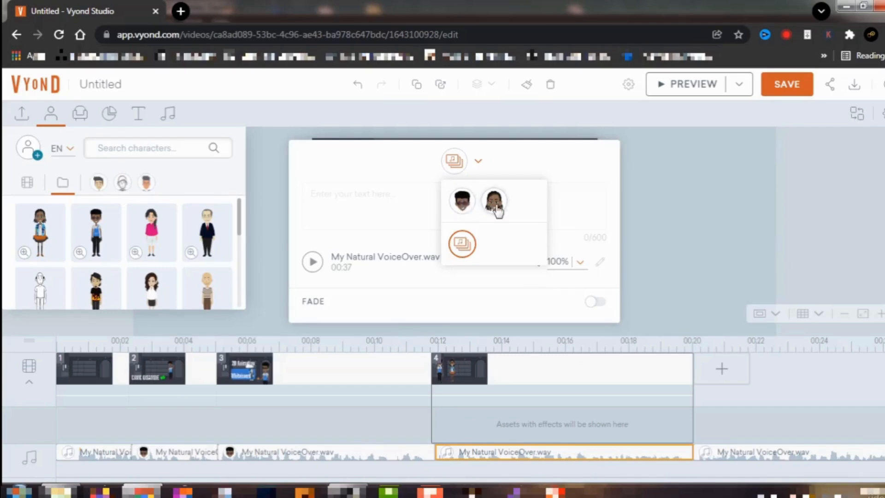
click(465, 203)
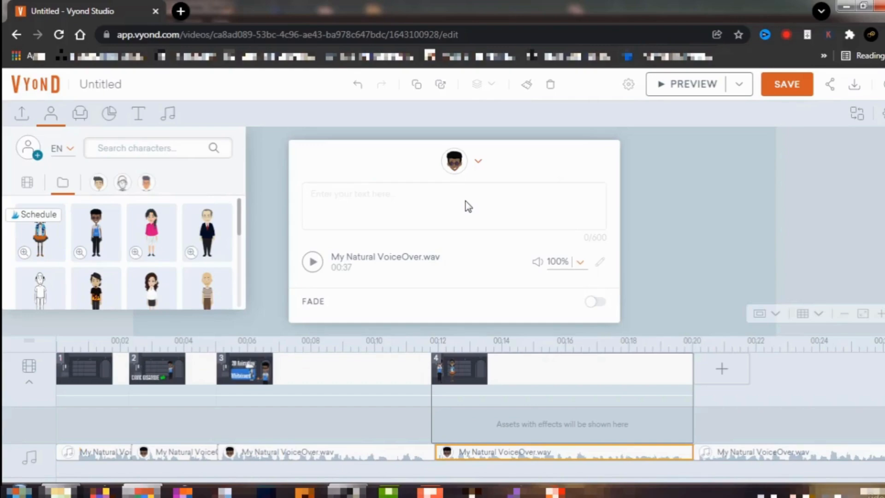
click(682, 165)
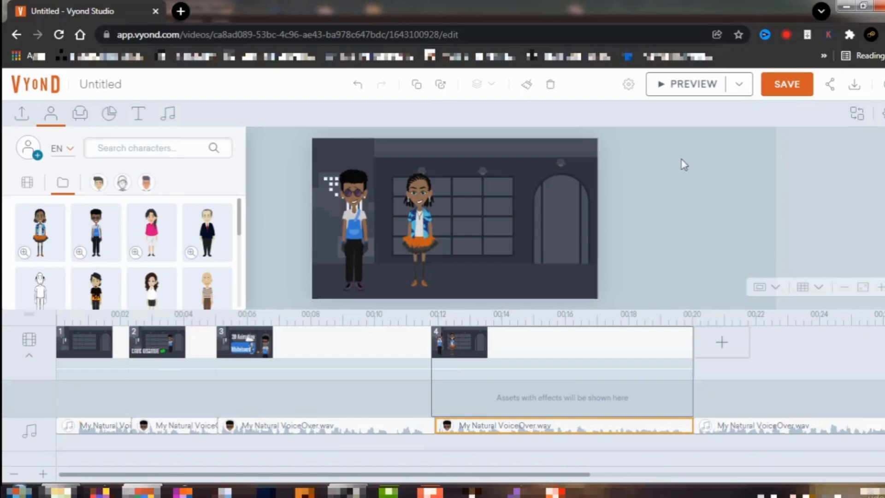
Search the actions for "talking" and apply the standing talking action with one arm raised to the man
click(354, 234)
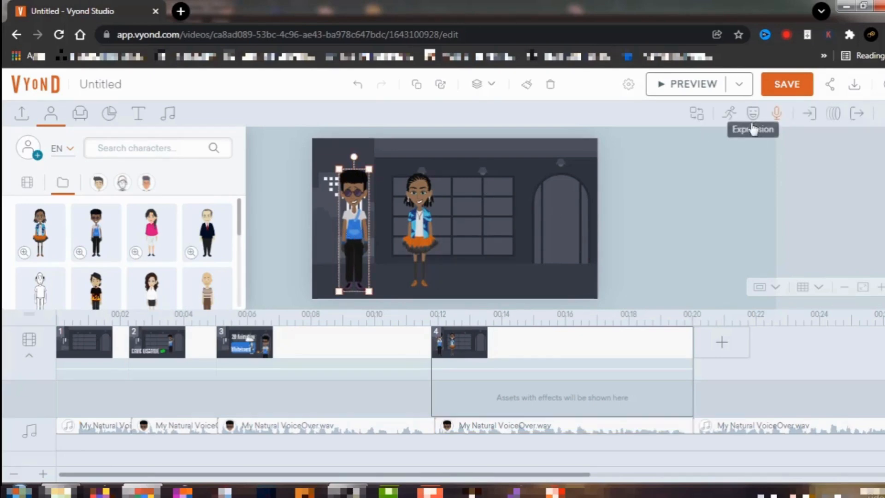
click(731, 117)
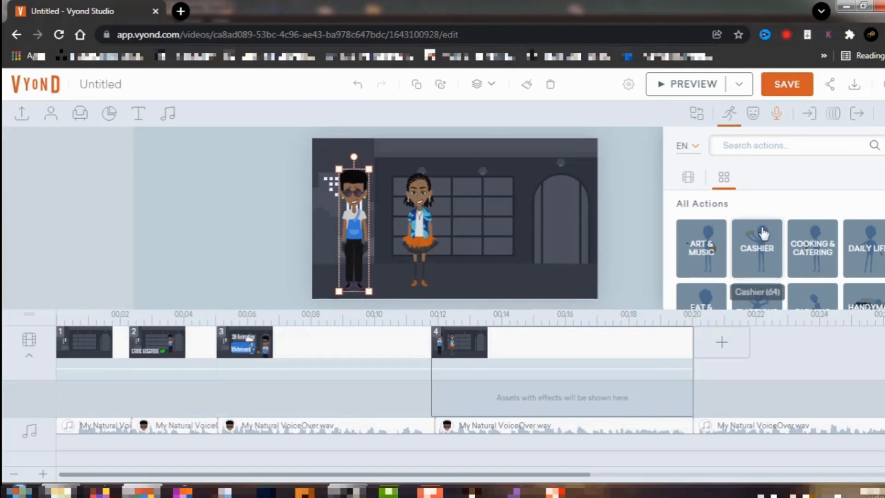
click(743, 146)
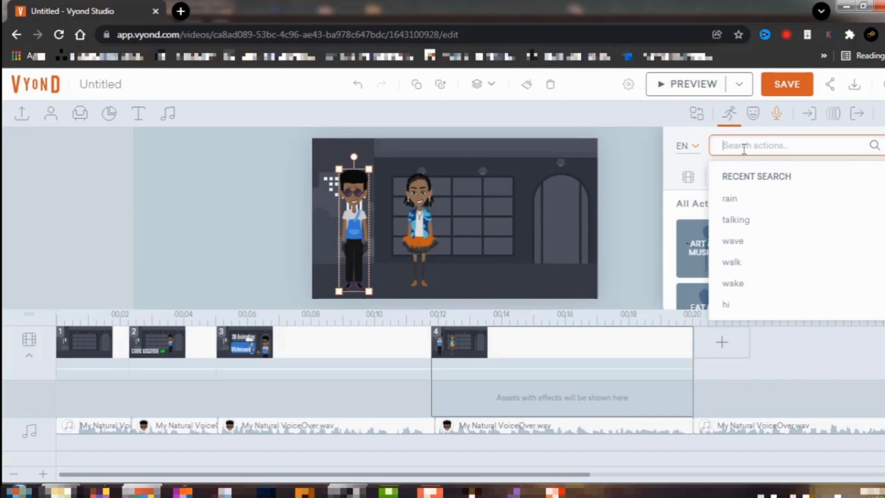
click(736, 220)
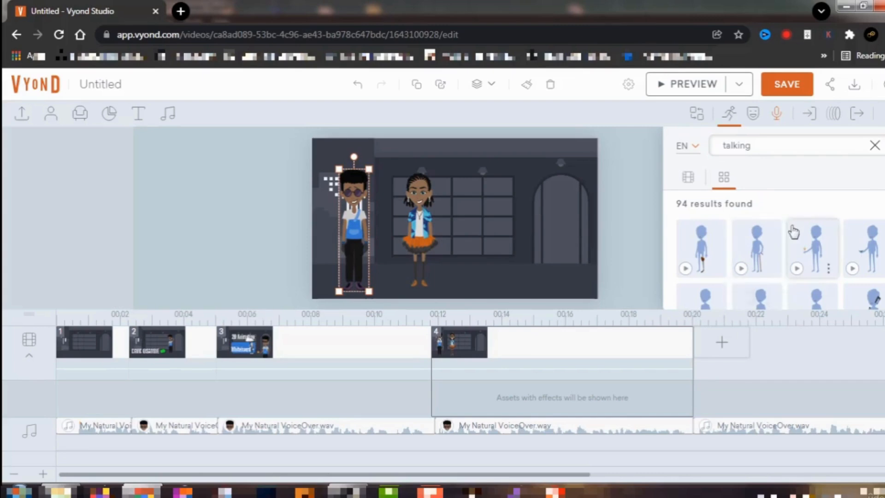
scroll(793, 232, down, 1)
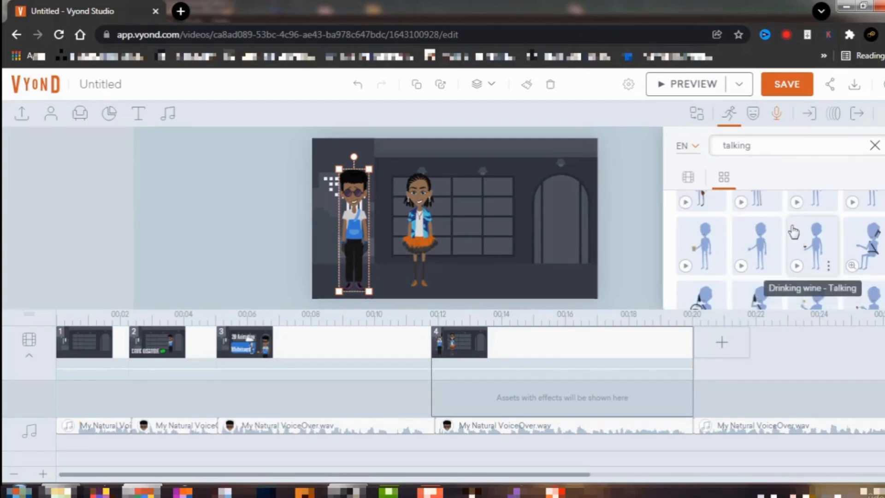
scroll(793, 233, down, 1)
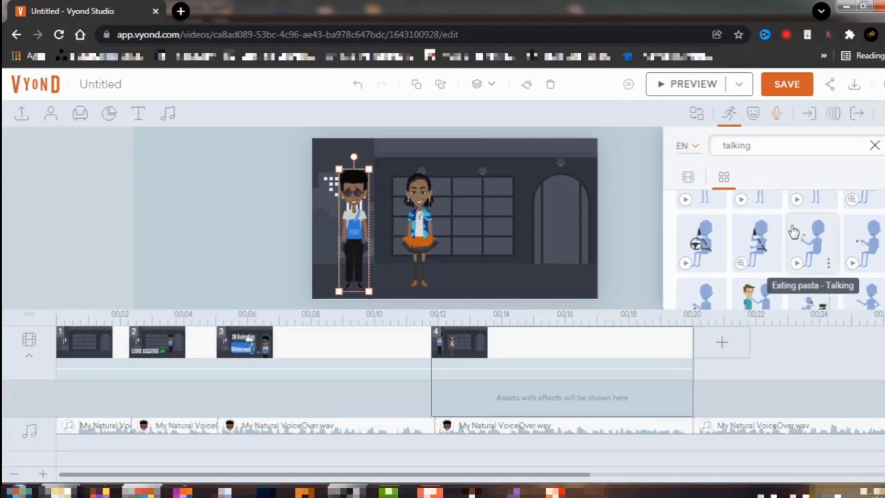
scroll(793, 232, down, 1)
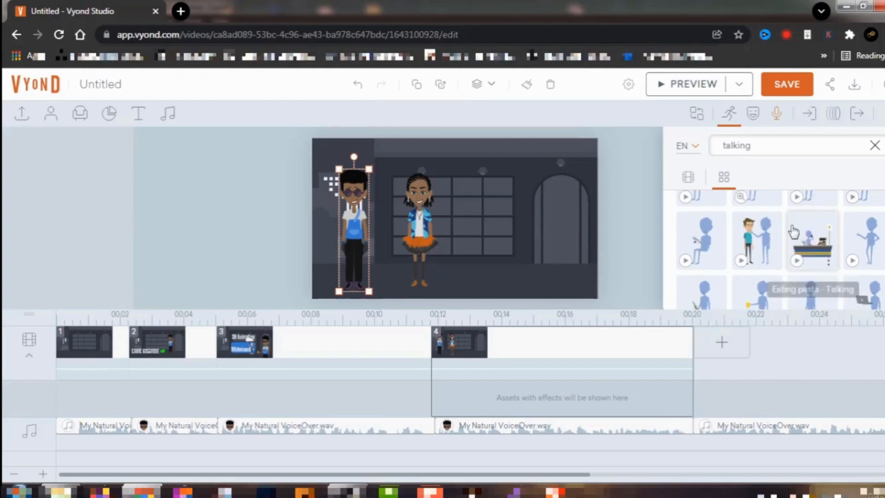
scroll(793, 232, down, 1)
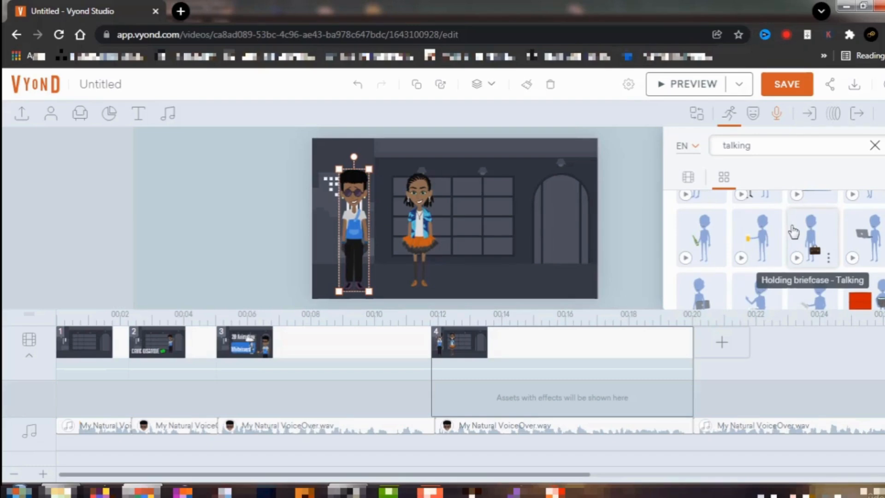
scroll(794, 233, down, 1)
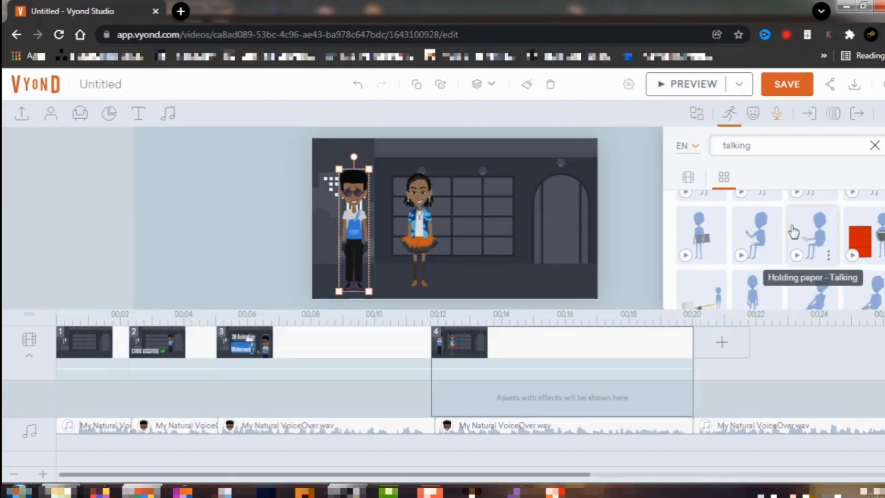
scroll(793, 232, down, 1)
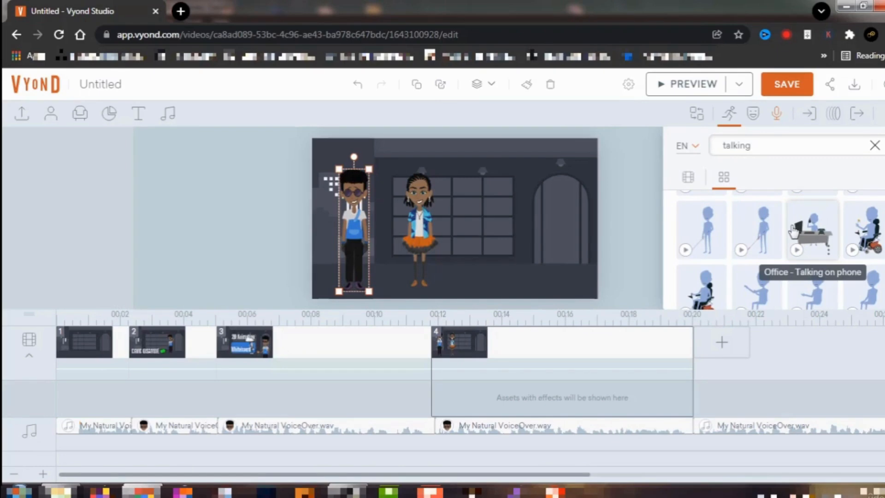
scroll(793, 232, down, 1)
scroll(793, 232, down, 1)
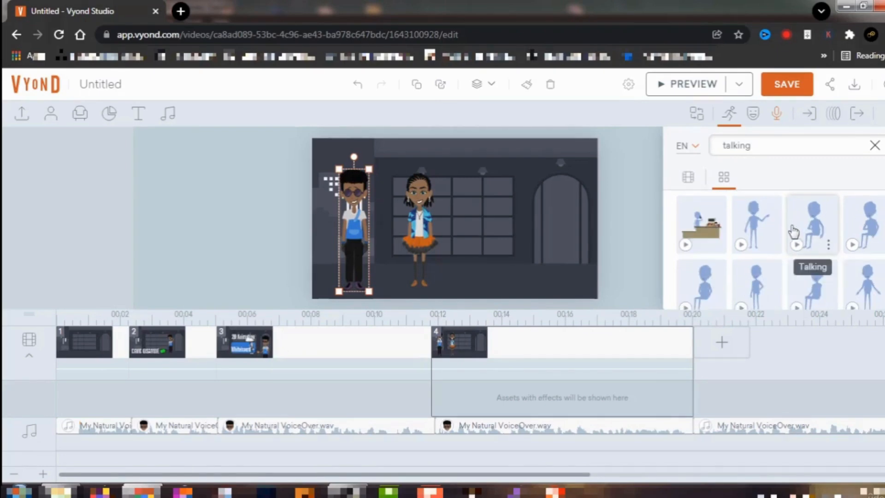
click(744, 246)
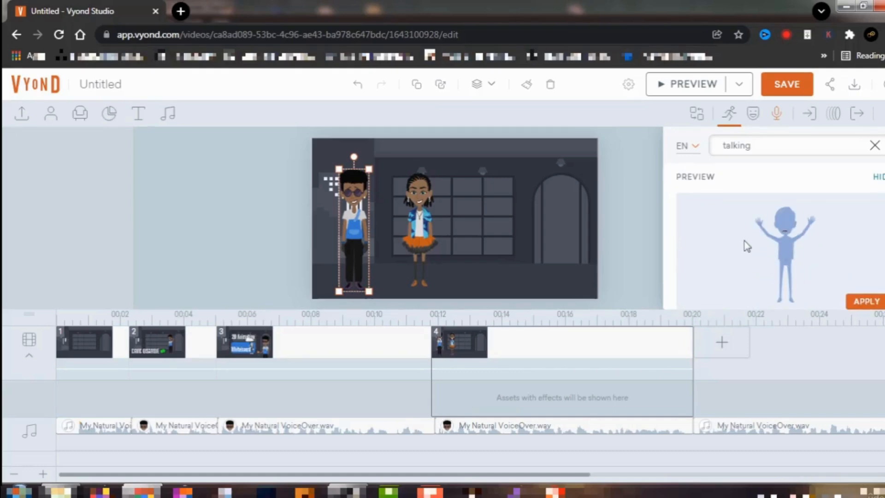
click(865, 301)
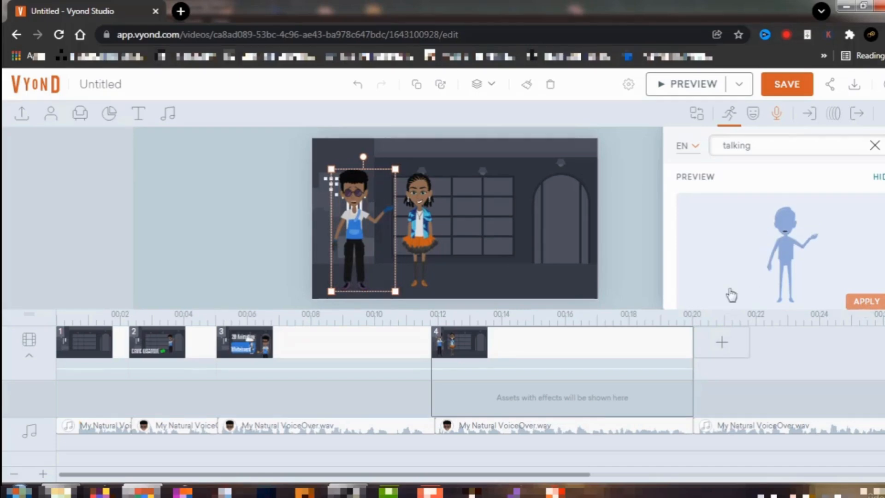
click(879, 177)
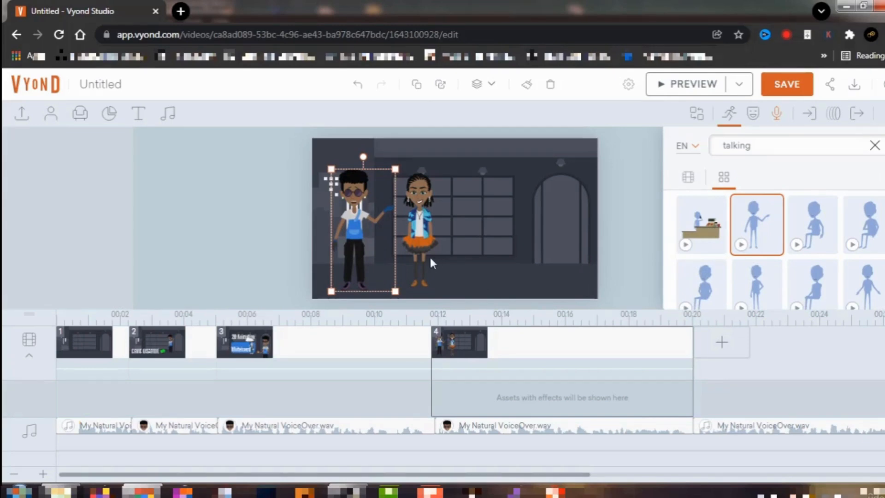
Add a plain title to scene 4 and replace its text with the first name in capitals
click(138, 116)
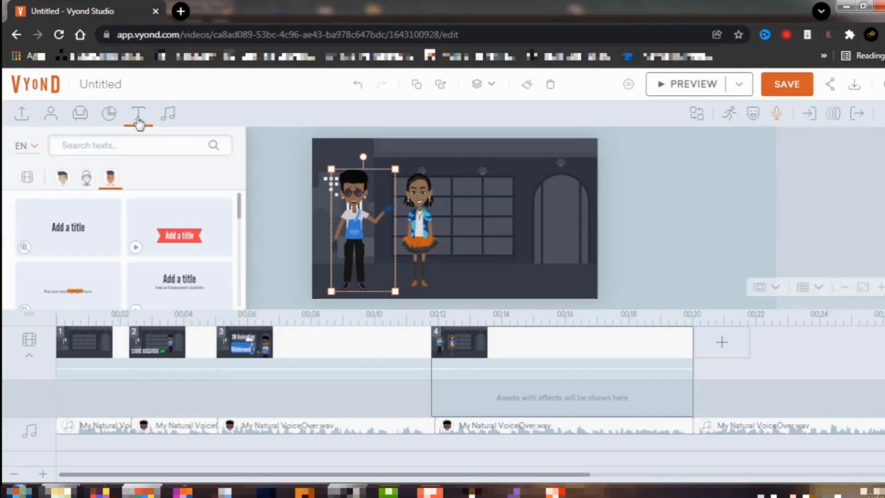
click(77, 227)
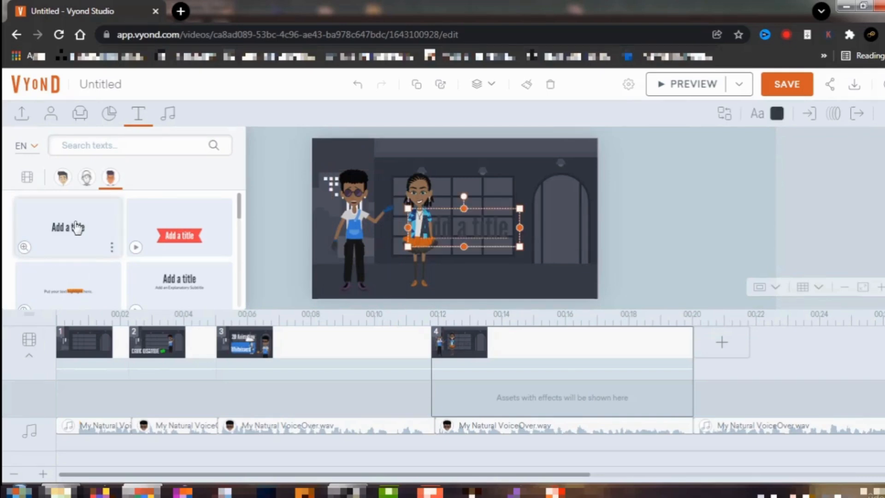
double_click(477, 225)
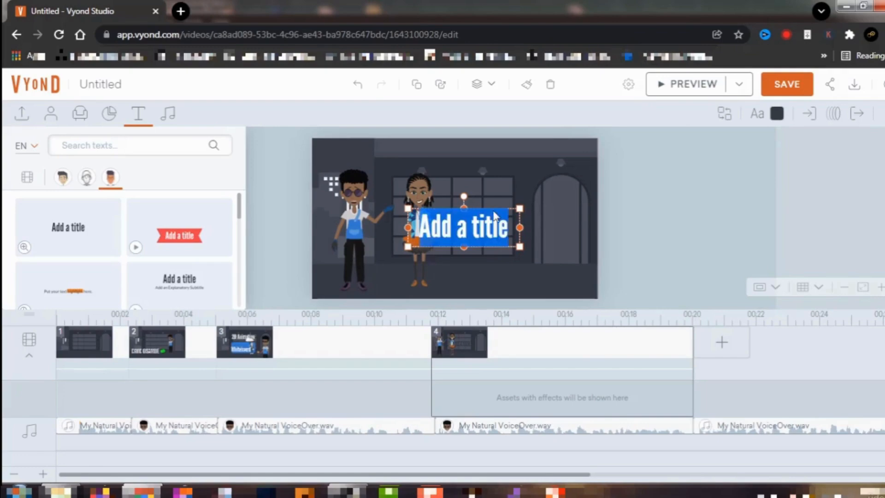
text(MY)
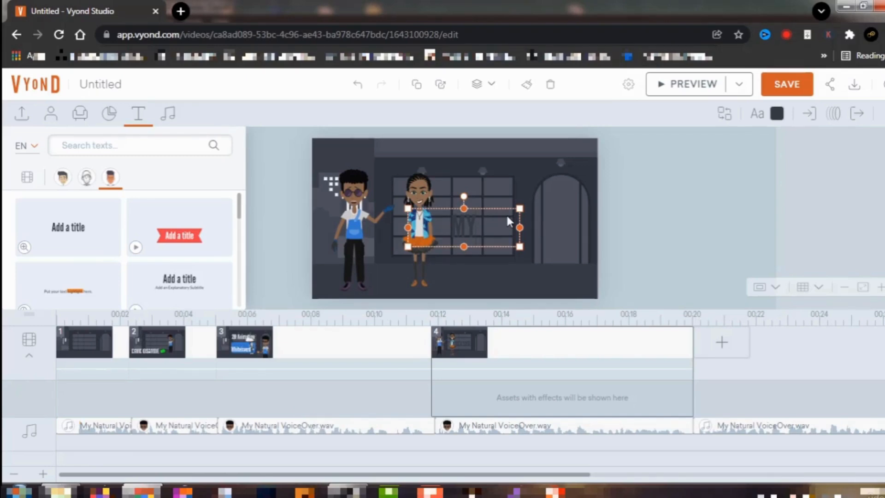
key(BackSpace)
key(BackSpace)
text(DAVID)
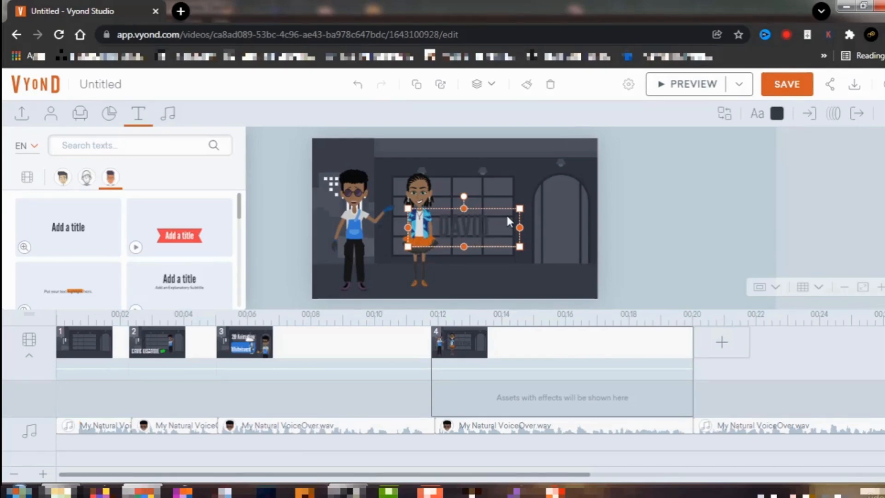
click(625, 216)
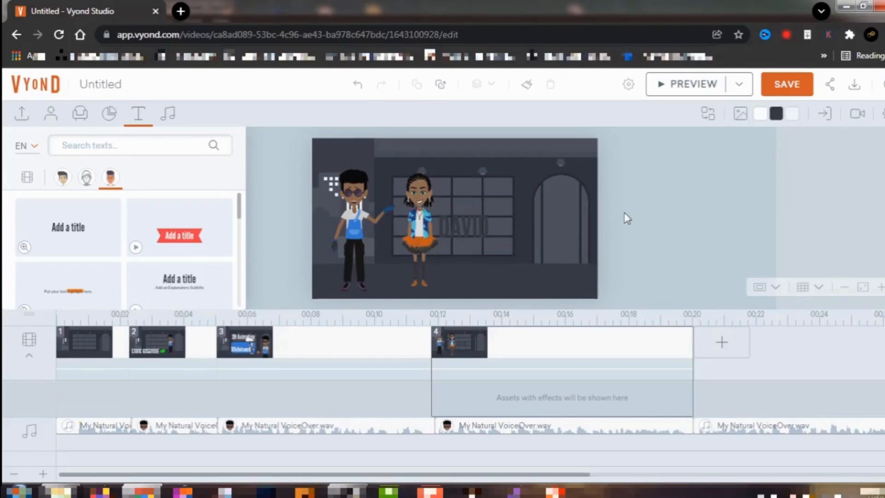
Change the name title's colour to near-white, RGB 240, 242, 246
click(471, 231)
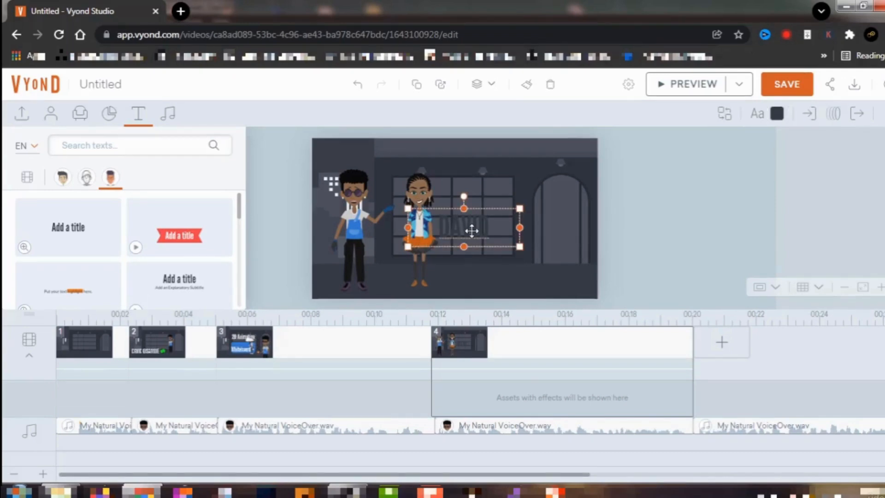
click(776, 114)
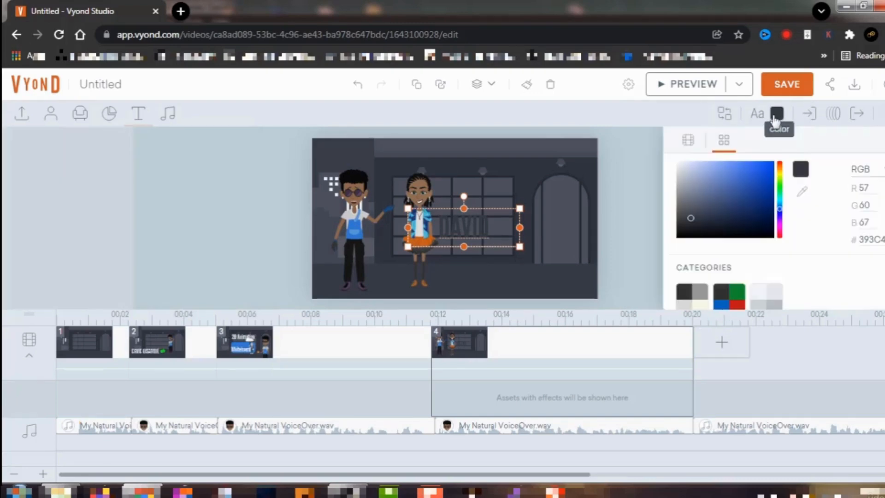
click(681, 169)
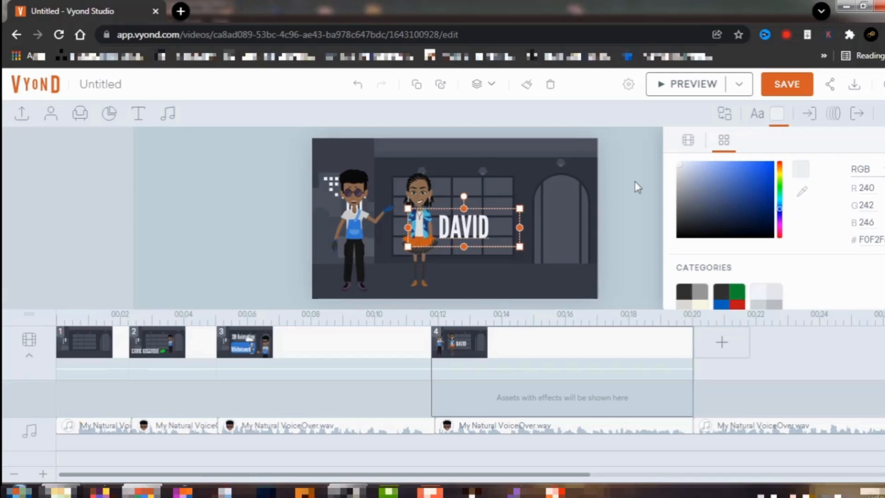
Apply the Hand Slide - Upper Right enter effect to the man's name title
click(816, 123)
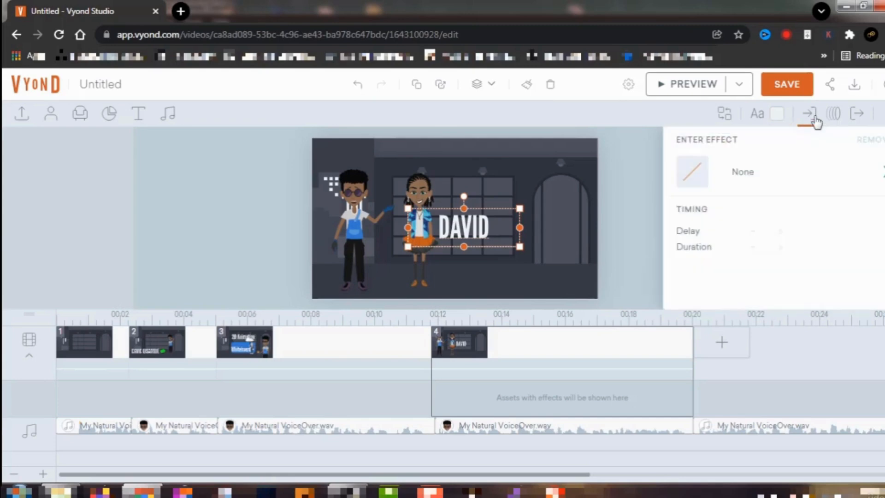
click(742, 173)
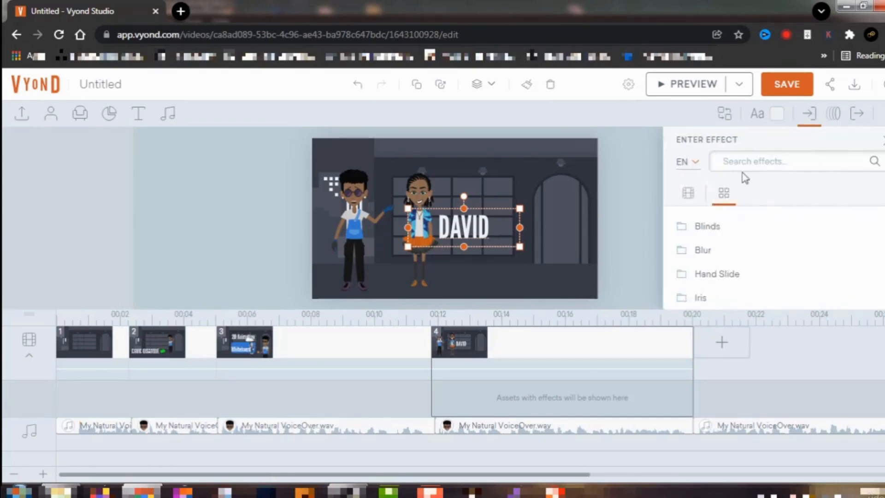
scroll(717, 271, down, 1)
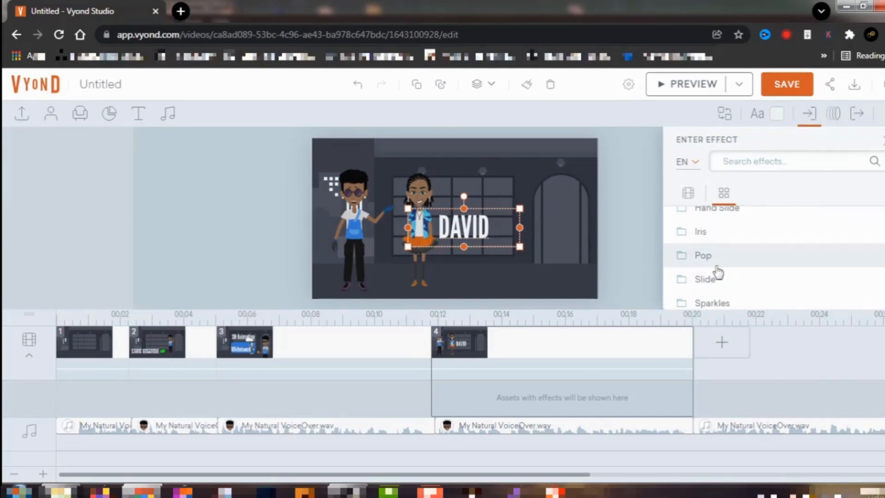
scroll(717, 272, down, 1)
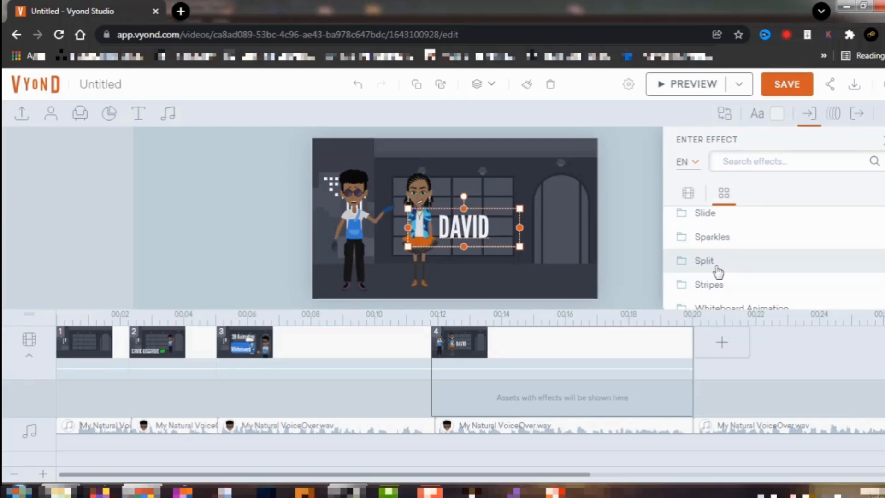
click(711, 224)
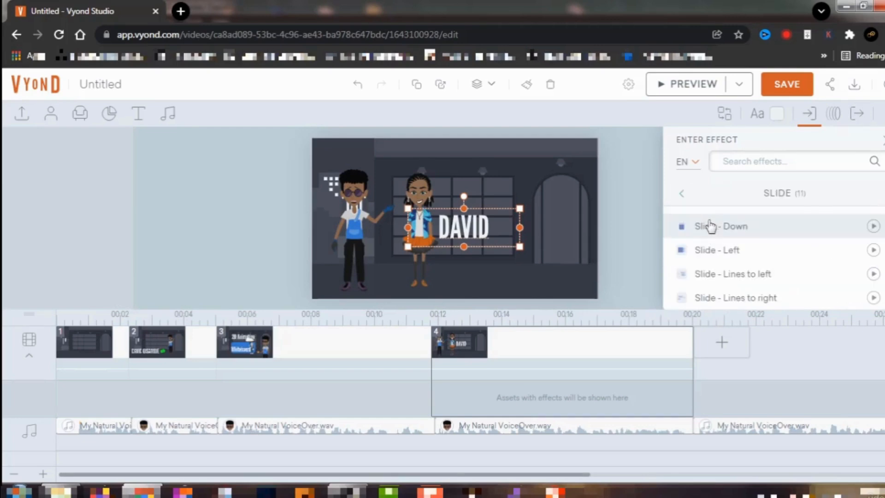
click(681, 193)
scroll(708, 257, up, 3)
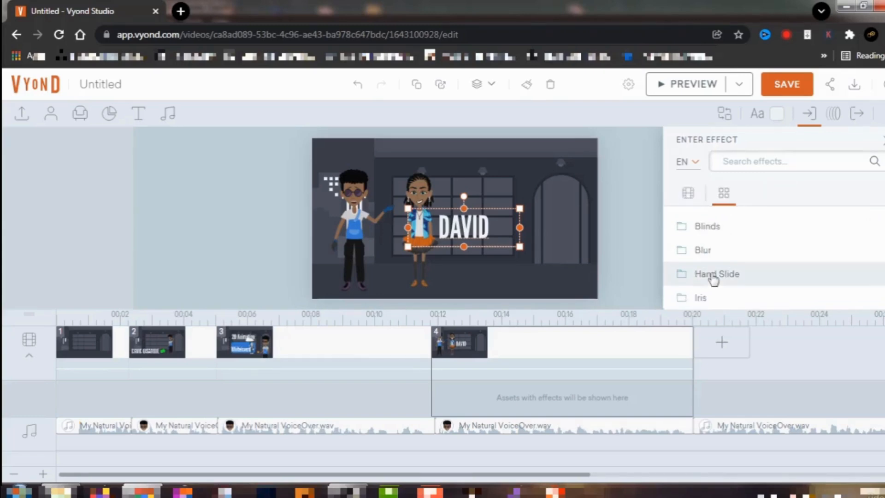
click(717, 275)
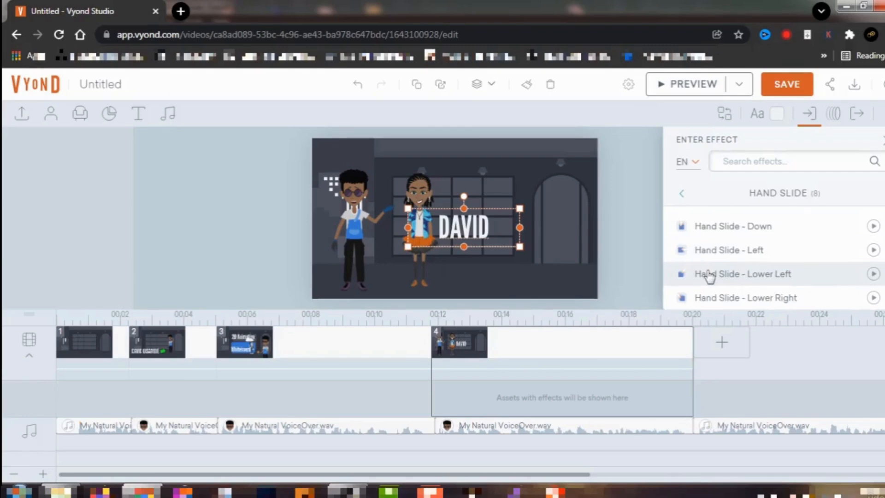
scroll(710, 276, down, 3)
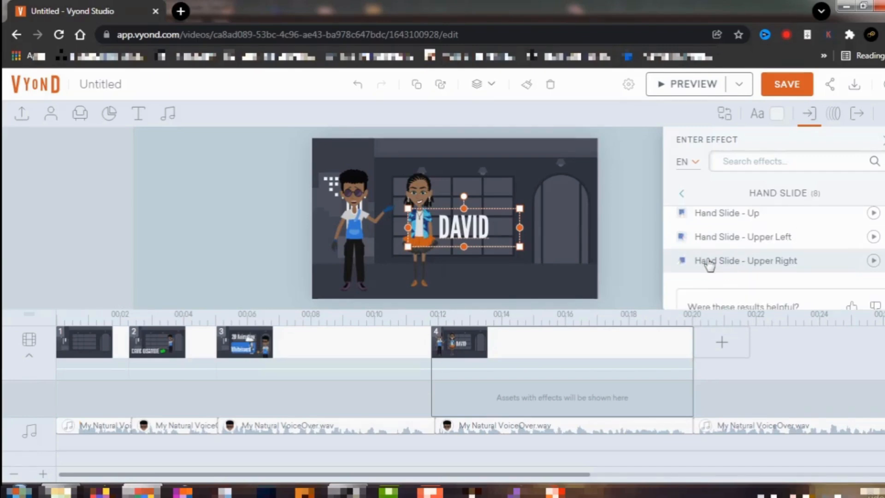
click(709, 262)
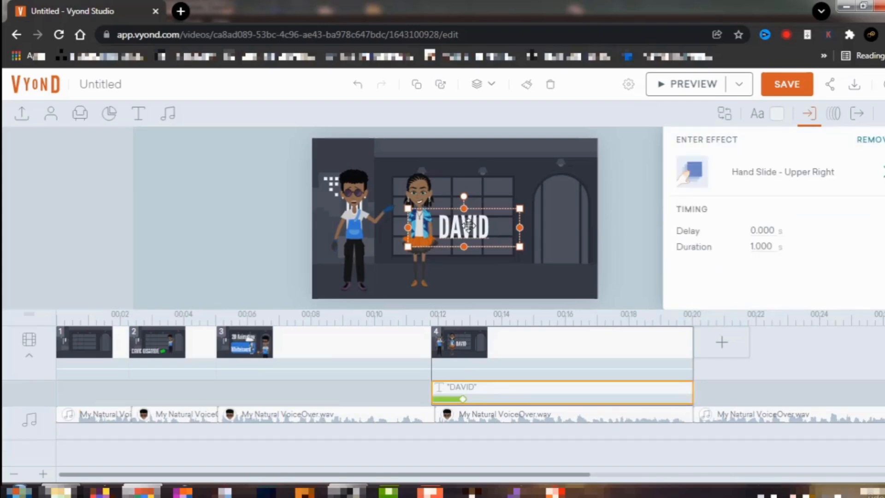
Place the man's name title over his legs with a slight upward tilt and delay its entrance by 0.542 s
drag(463, 229, 352, 261)
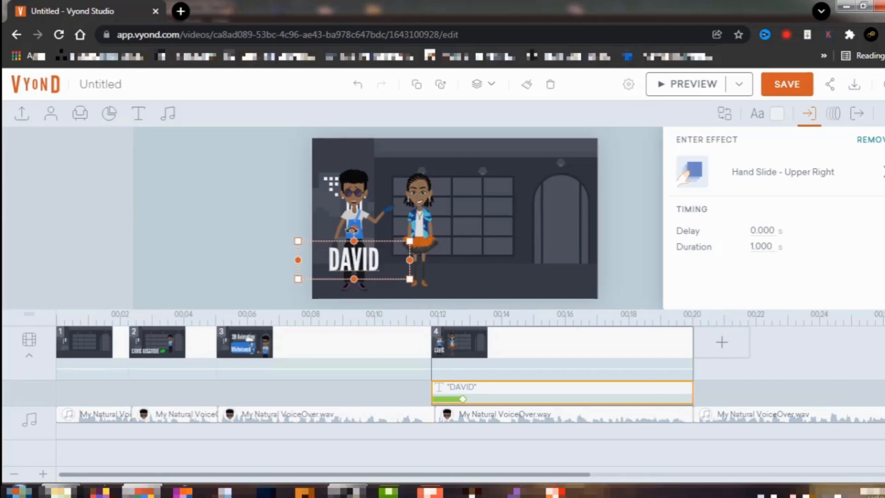
drag(352, 230, 351, 230)
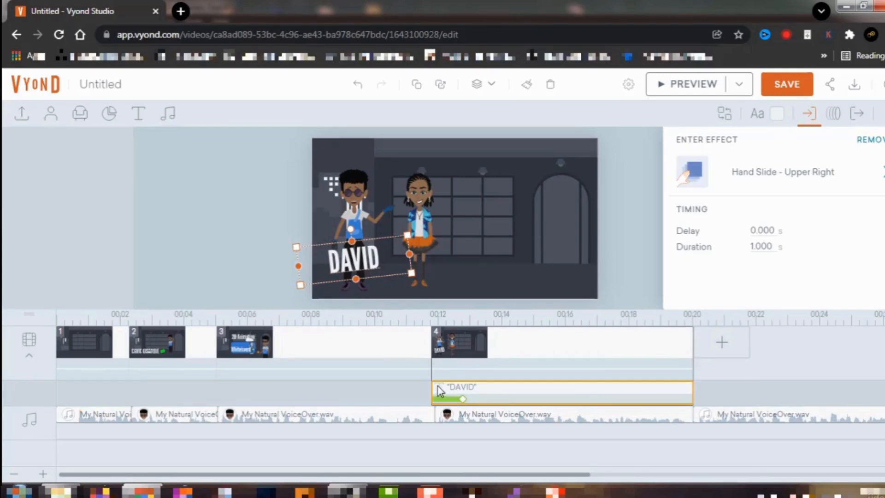
drag(431, 387, 450, 386)
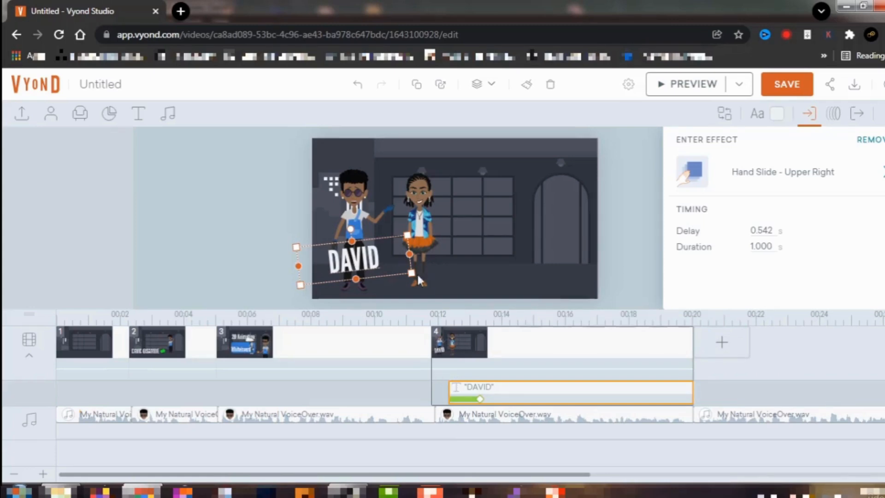
Give the woman the Pop - Rings enter effect with a delay of 1.667 s
click(413, 212)
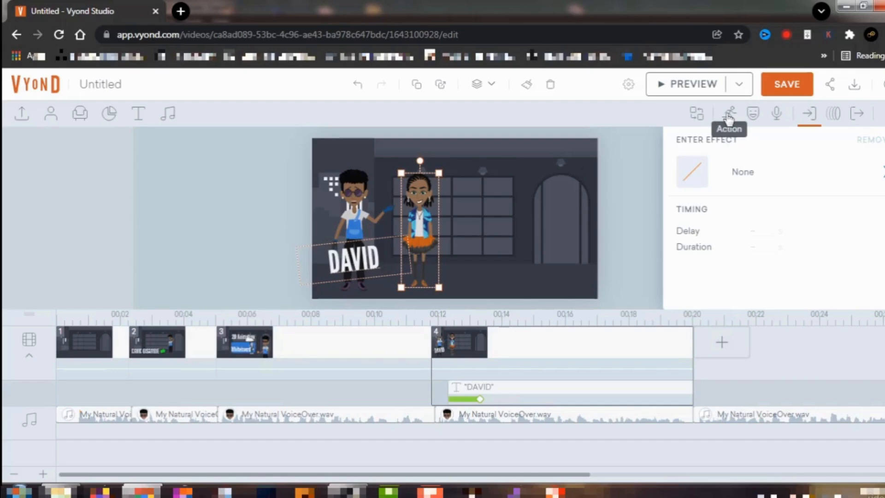
click(753, 174)
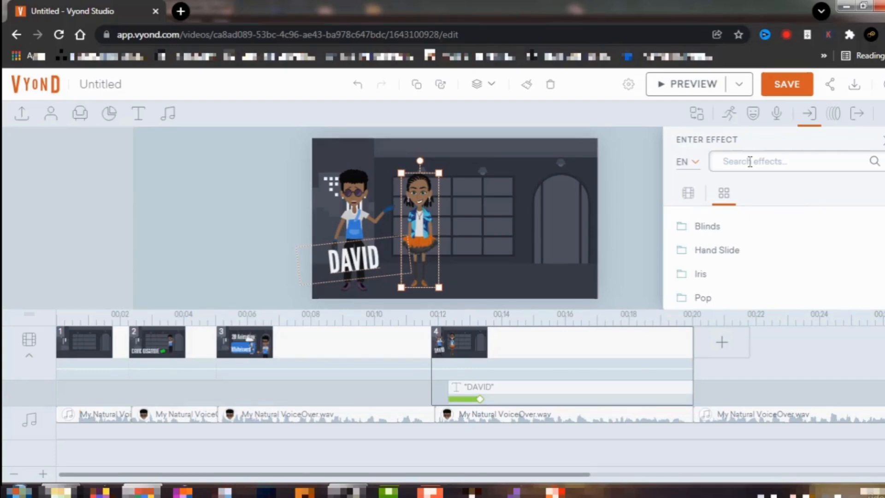
click(713, 299)
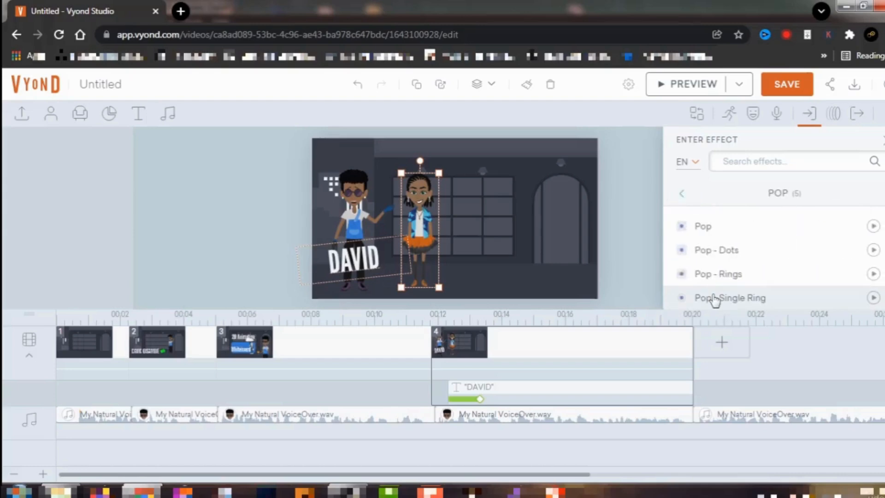
click(728, 275)
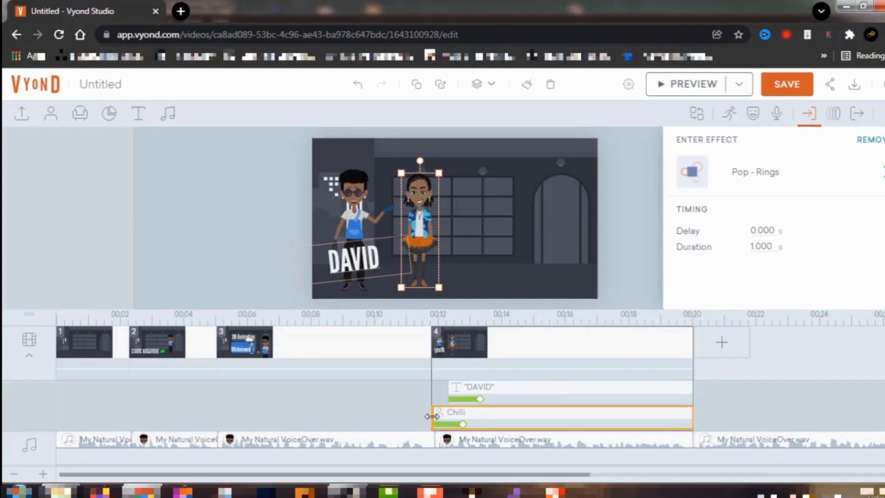
drag(435, 413, 484, 411)
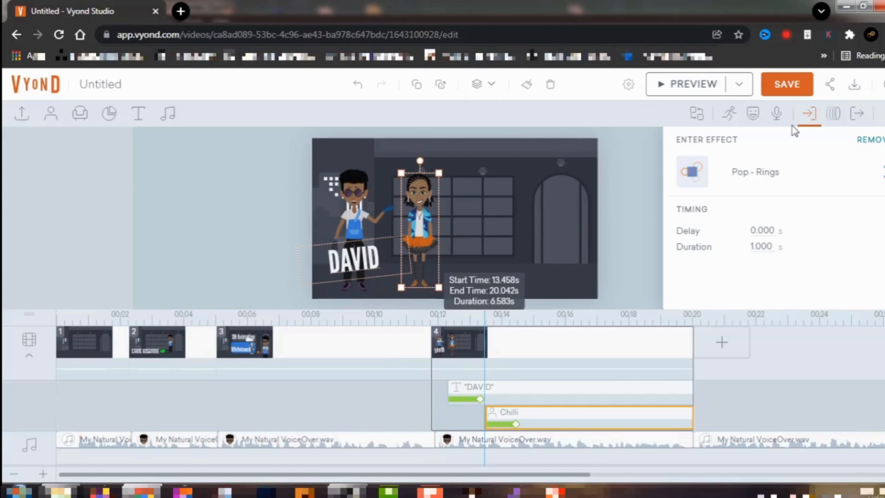
Search the actions for "dancing" and apply the second dancing action found to the woman
click(730, 115)
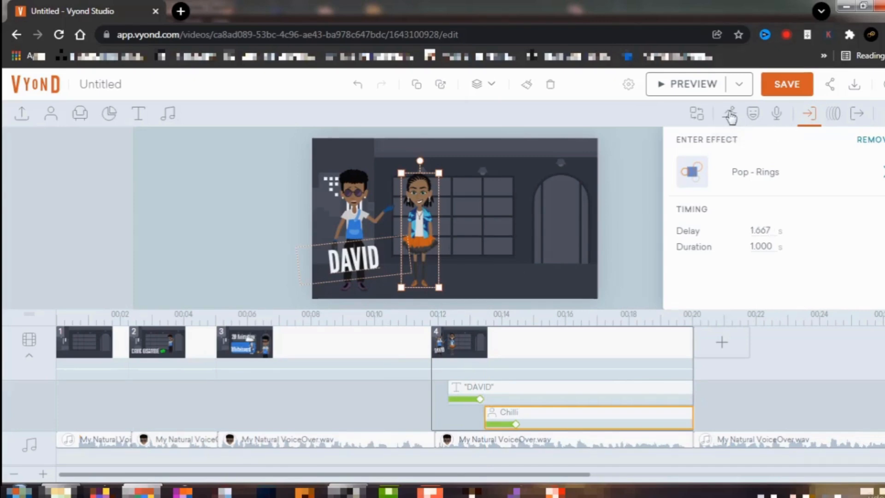
click(757, 143)
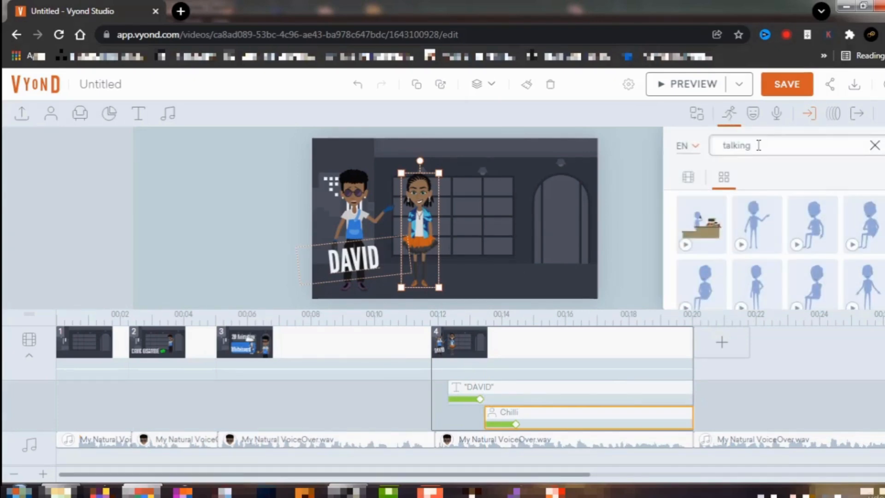
double_click(759, 145)
text(d)
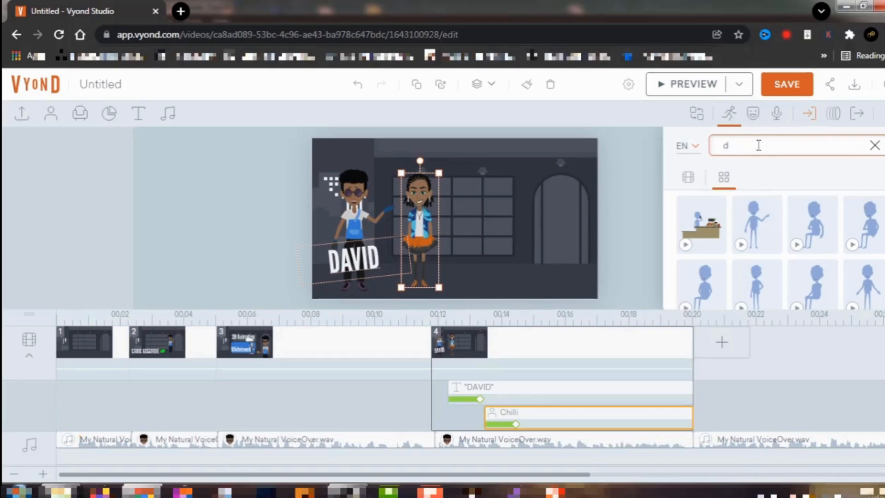
text(an)
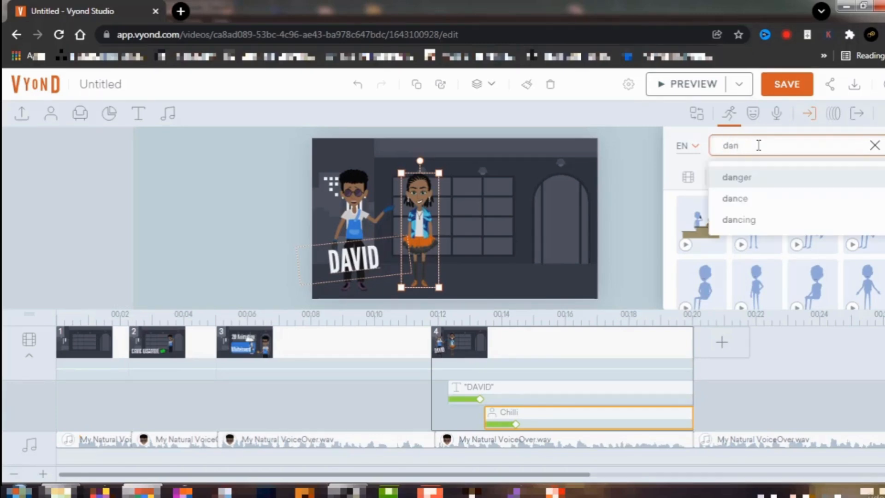
click(740, 222)
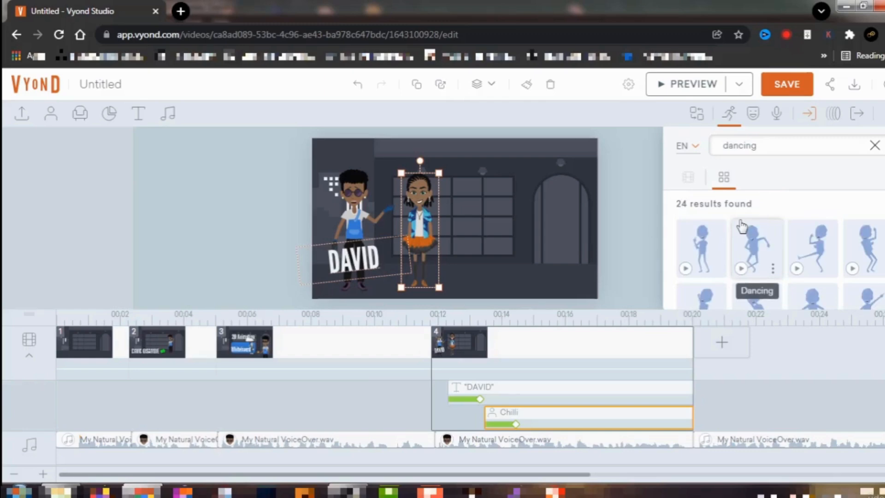
click(742, 269)
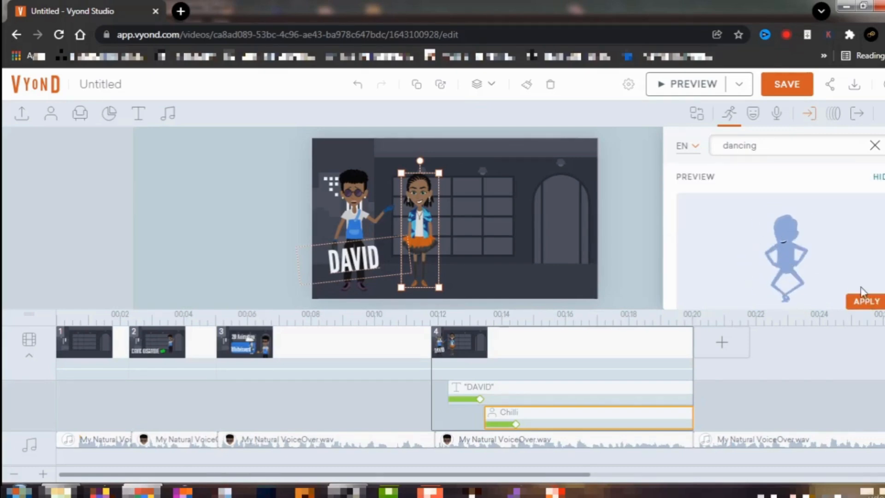
click(873, 306)
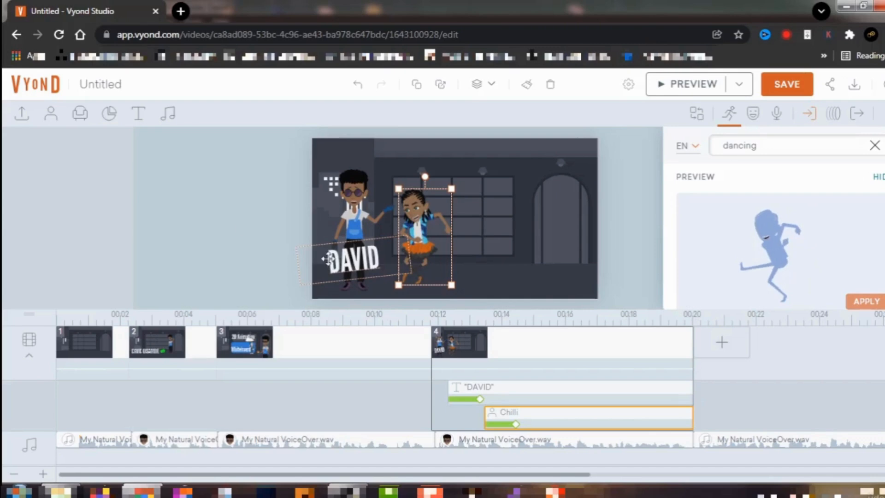
Add a second plain title to scene 4 and colour it near-white, RGB 245, 246, 248
click(138, 115)
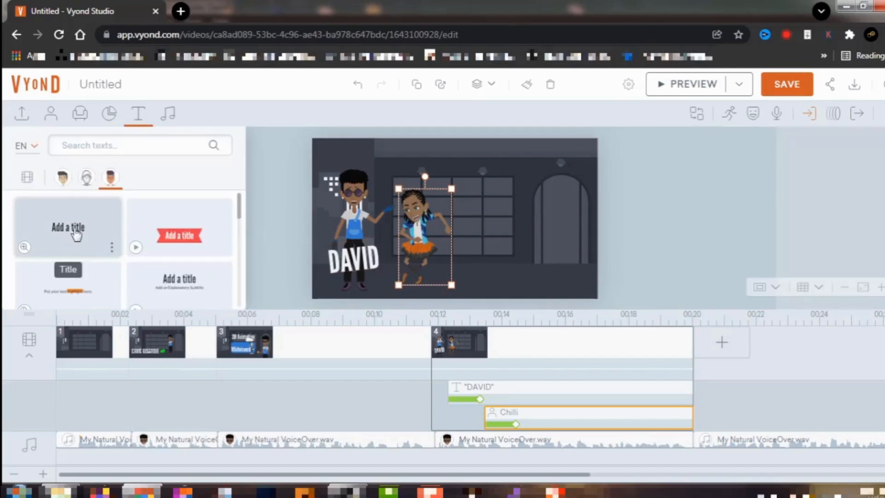
click(77, 234)
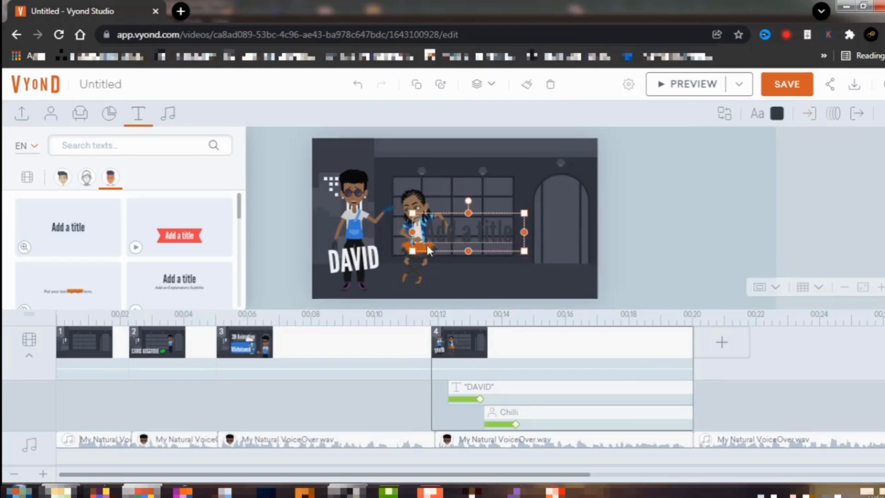
click(777, 115)
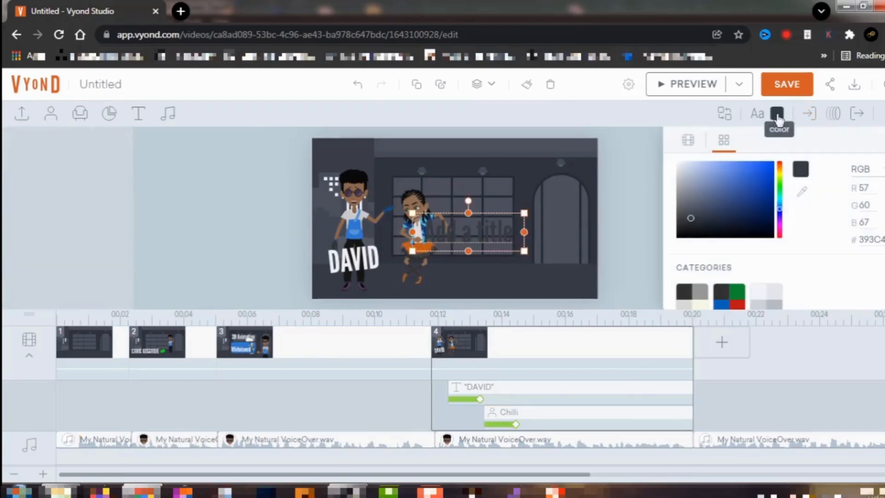
click(680, 169)
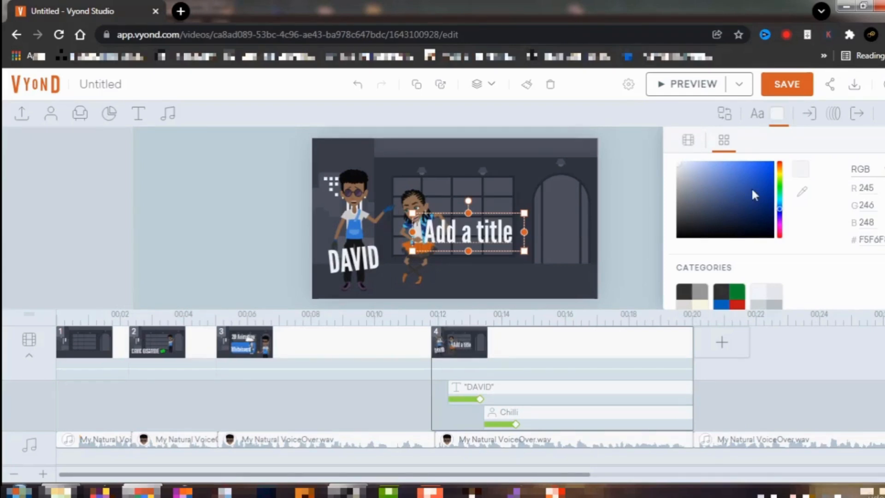
Replace the new title's text with the woman's name in capitals and place it over her legs, tilted slightly downward
double_click(493, 233)
click(491, 235)
key(ctrl+a)
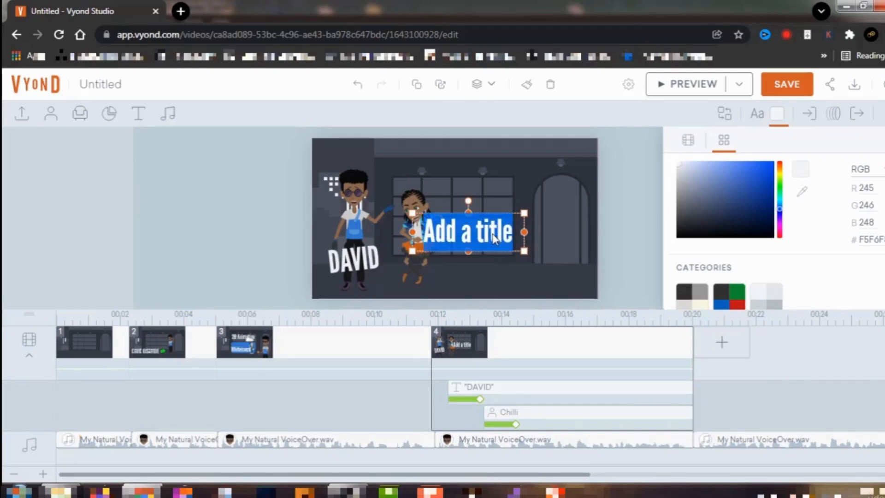
text(CHIL)
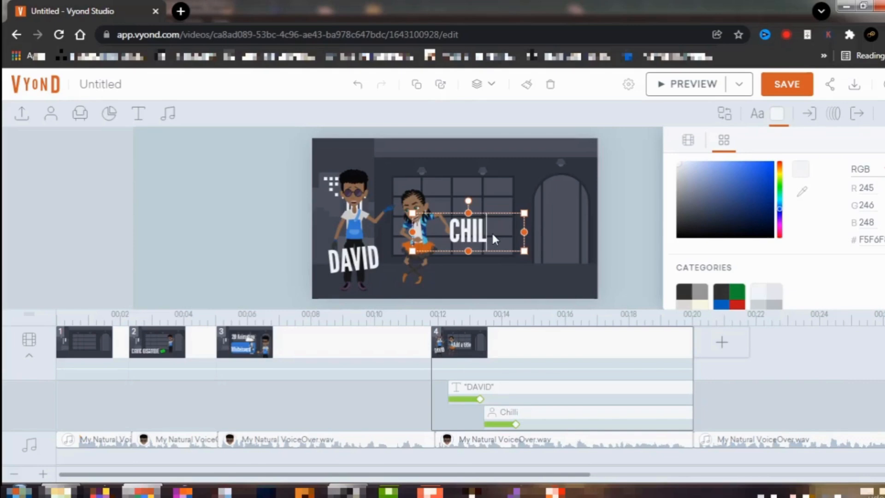
text(LI)
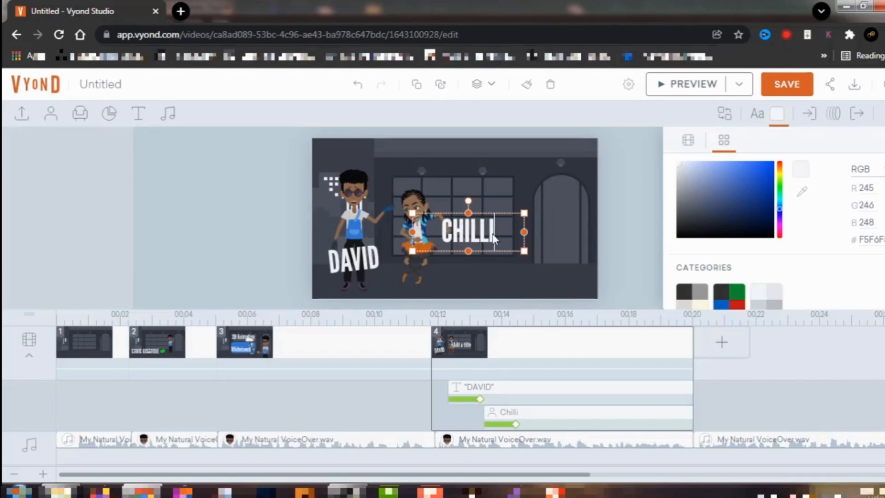
click(634, 211)
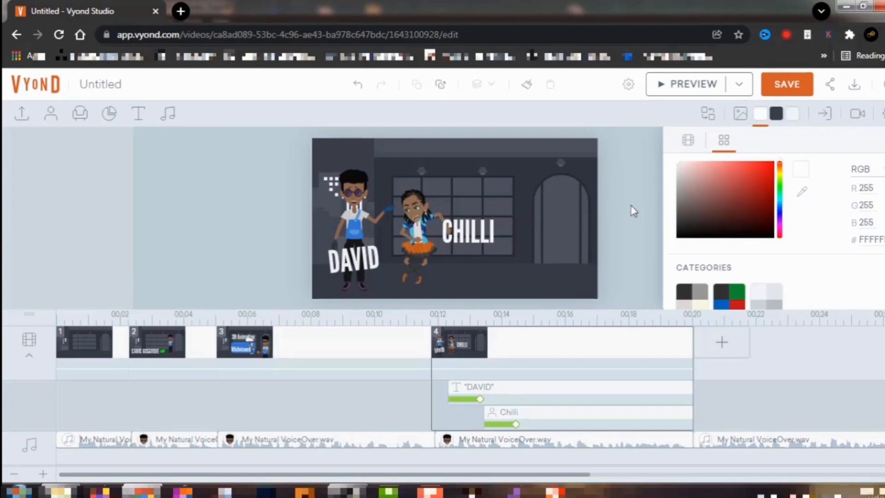
drag(469, 230, 435, 235)
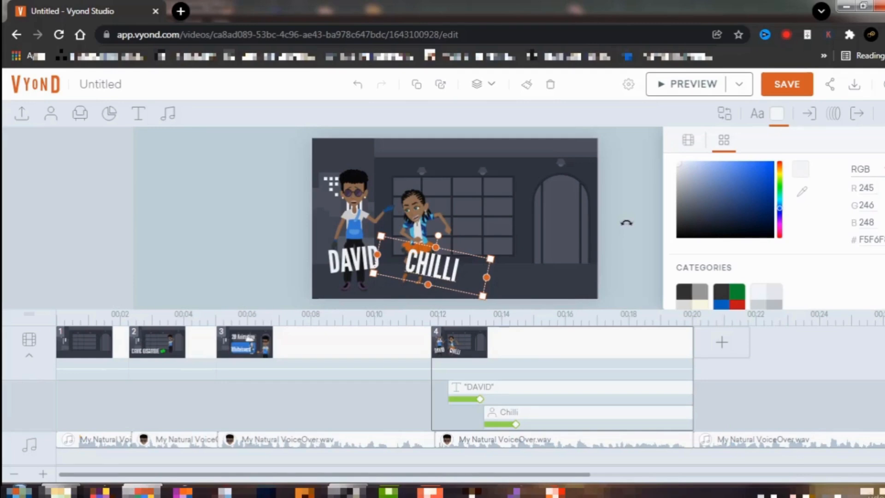
Give the woman's name title the second Whiteboard - Illustration enter effect with a delay of 2.458 s
click(811, 113)
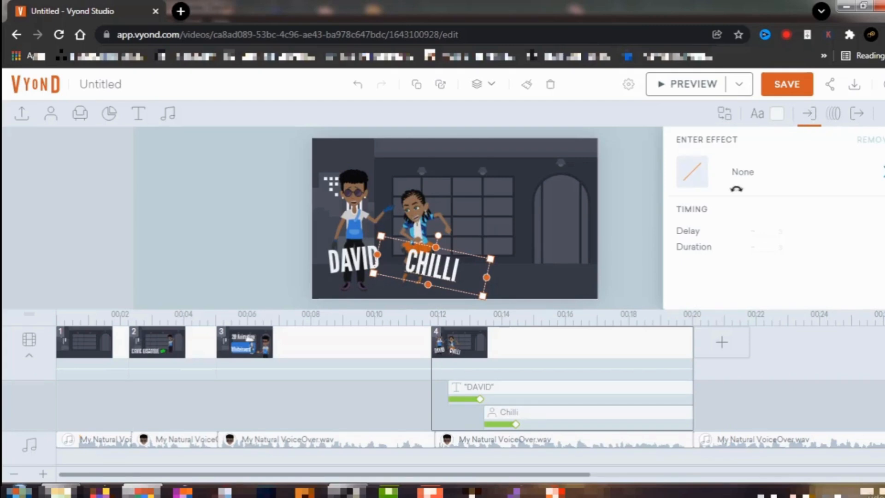
click(756, 180)
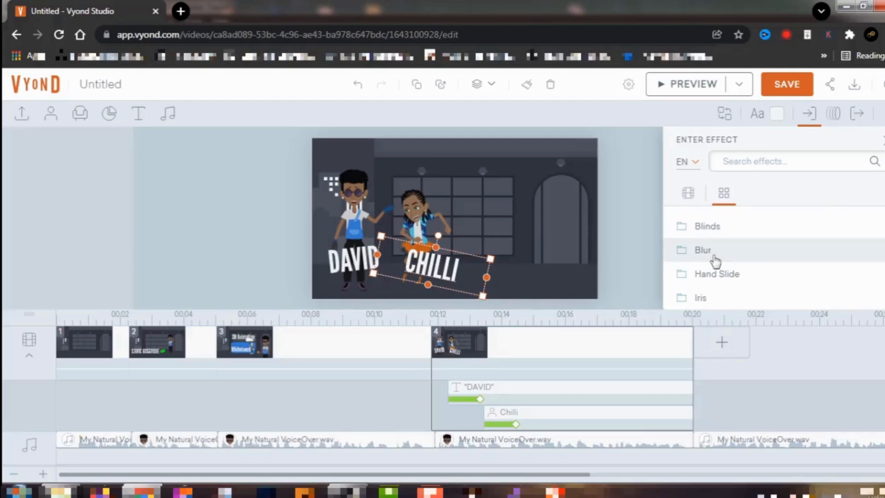
scroll(715, 261, down, 3)
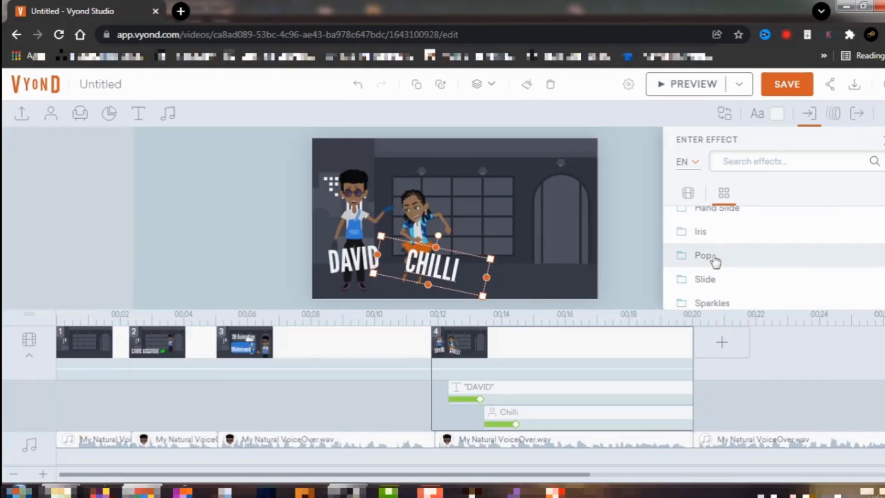
scroll(715, 261, down, 3)
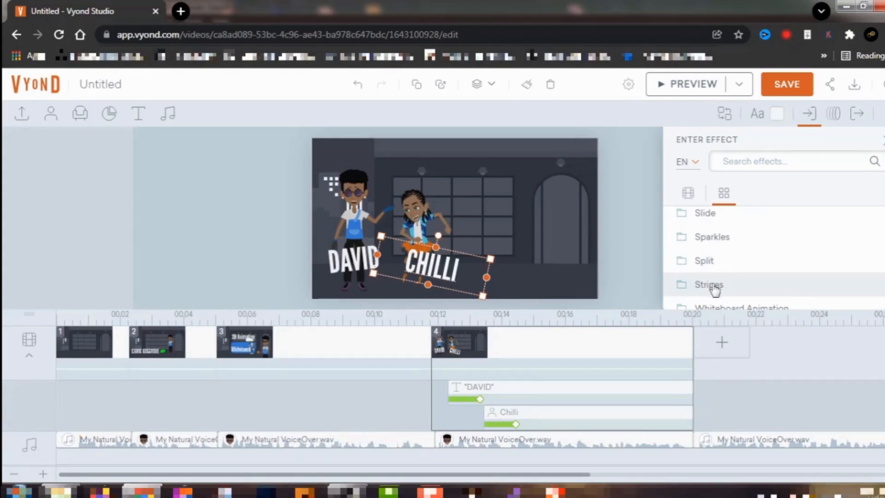
scroll(715, 289, down, 3)
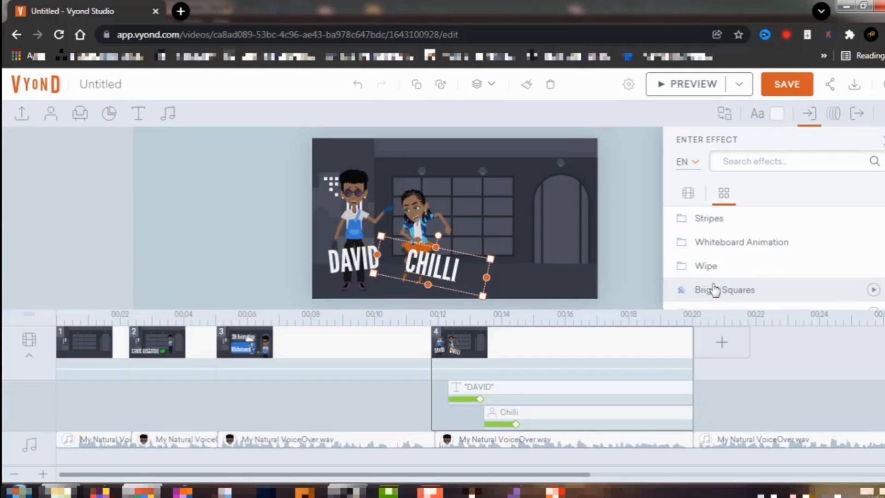
click(715, 243)
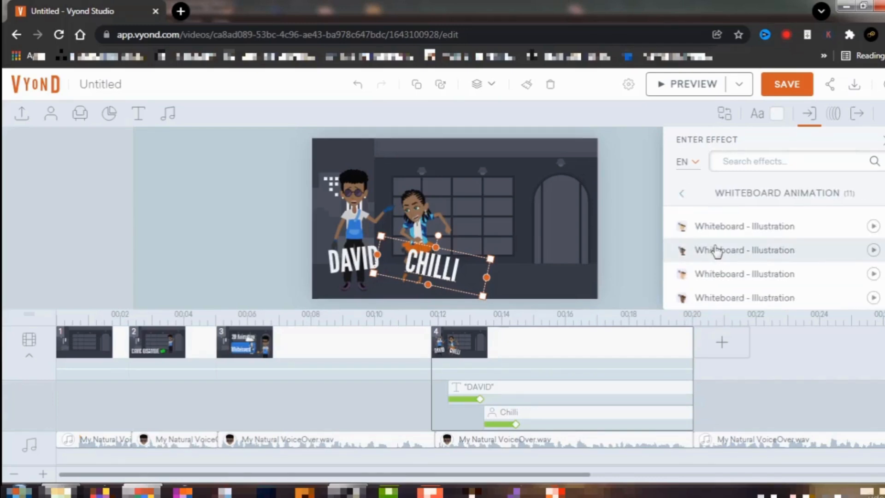
click(720, 251)
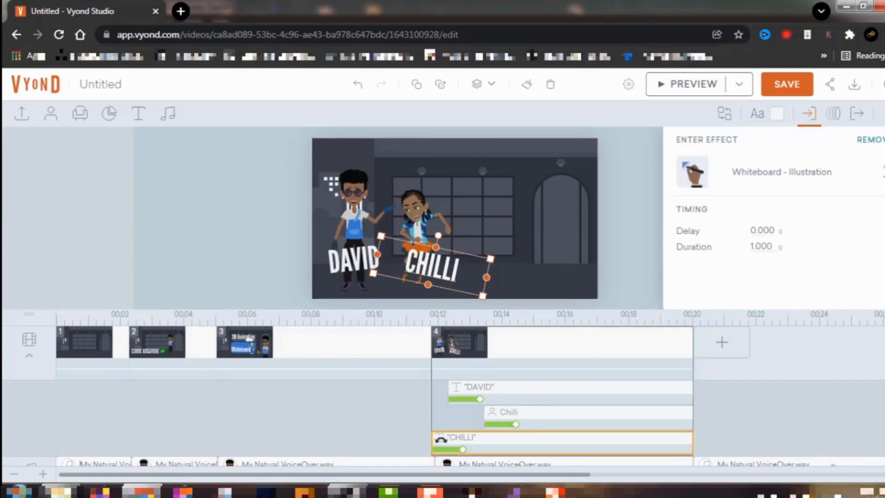
drag(433, 442, 510, 442)
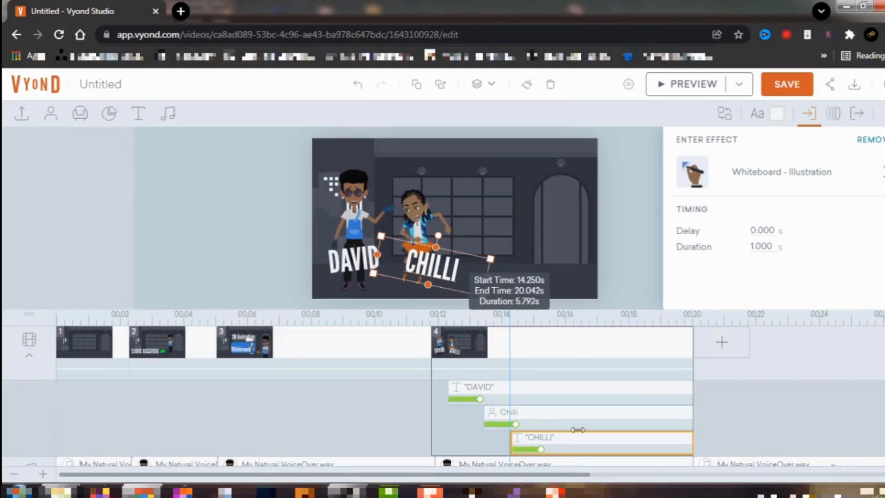
shift+click(612, 422)
shift+click(610, 408)
shift+click(608, 395)
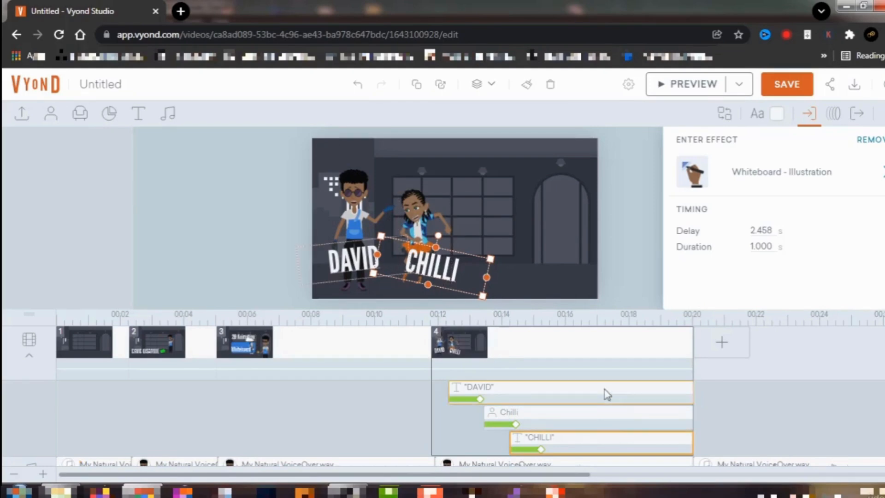
click(608, 445)
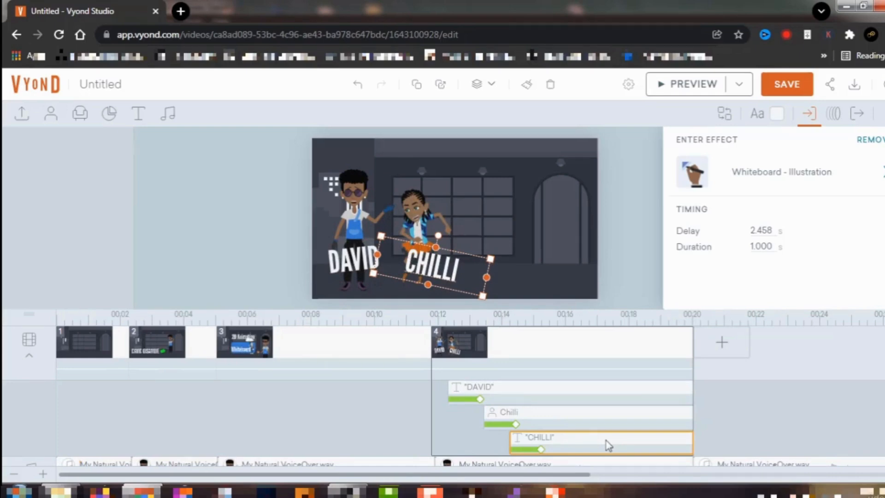
scroll(607, 445, down, 1)
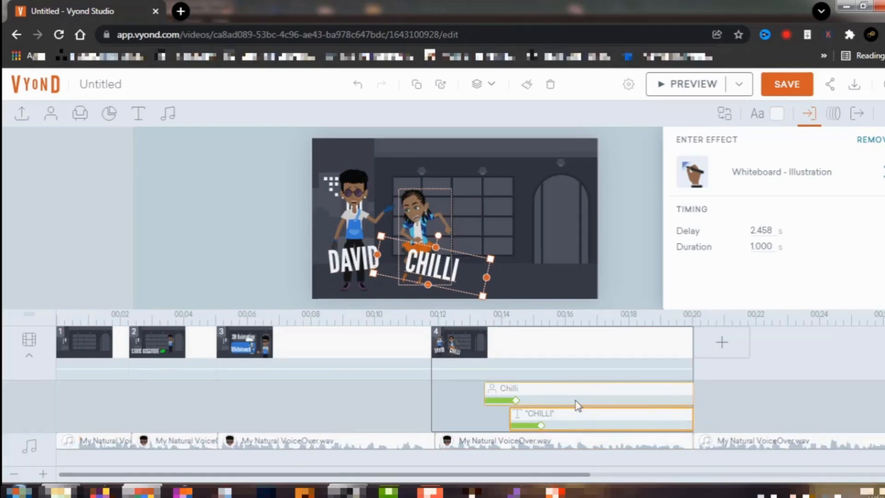
scroll(608, 400, up, 1)
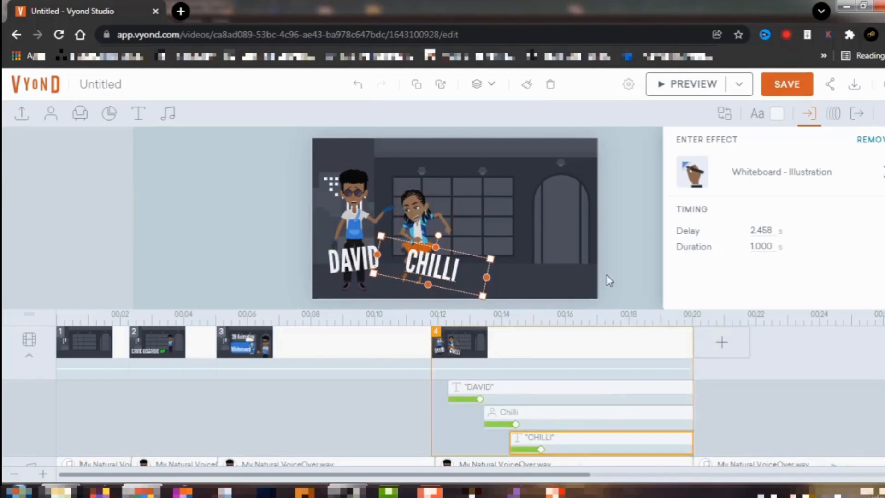
Play a preview of scene 4 to check the animation timing, and return to editing with nothing selected
click(690, 88)
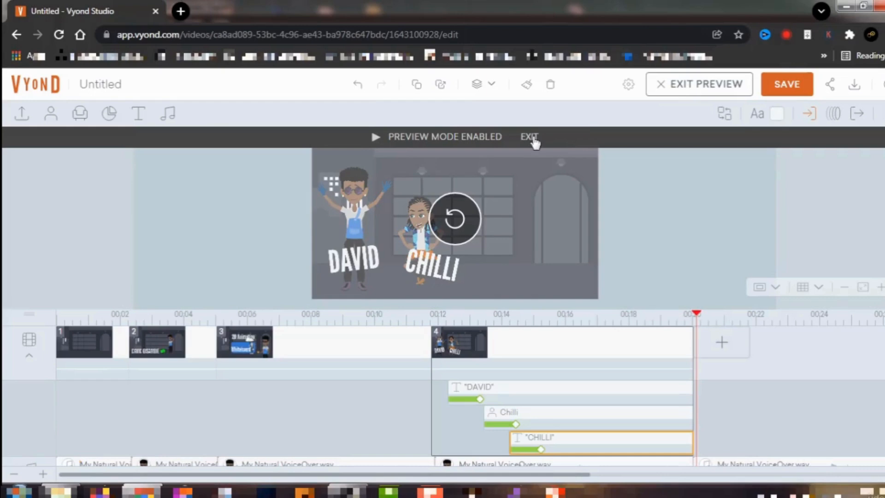
click(530, 137)
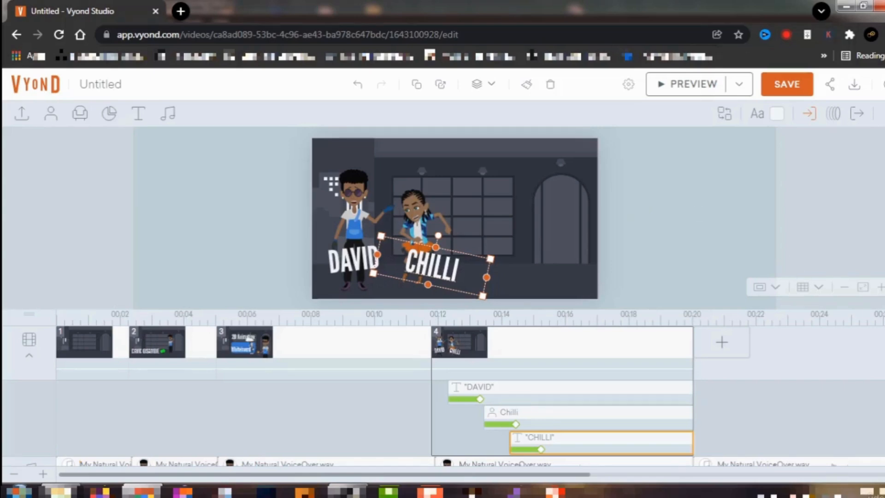
key(Escape)
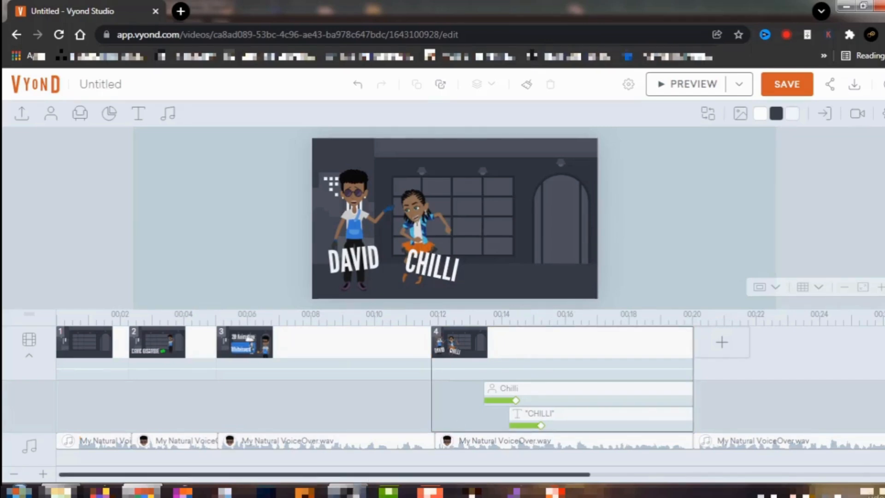
click(348, 489)
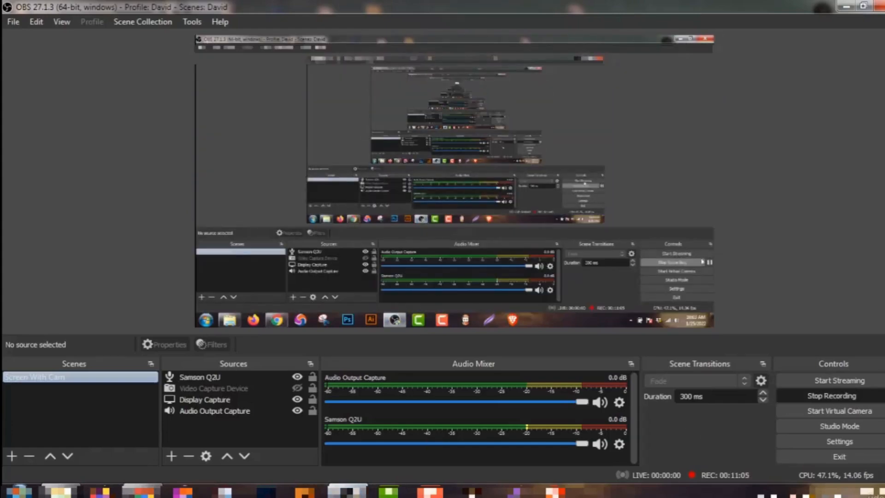
click(845, 7)
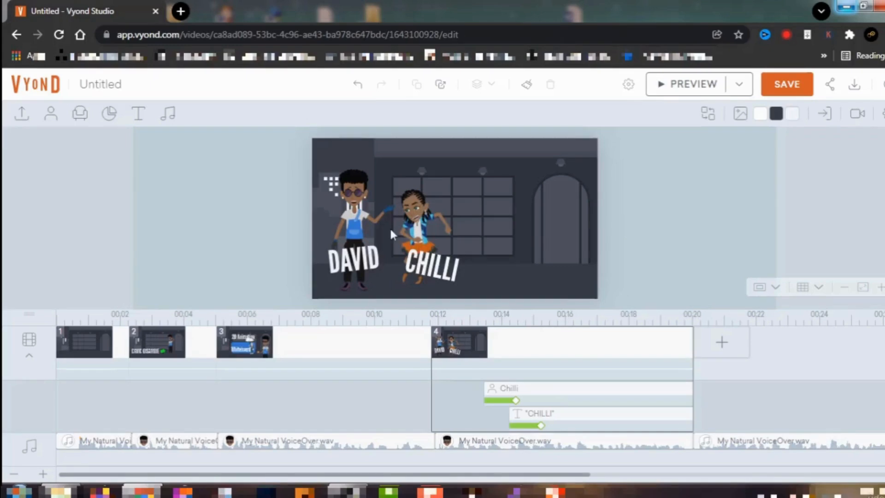
Add the dark-jacketed Casual man with sunglasses to scene 4, enlarge him and place him in front of the arch
click(52, 117)
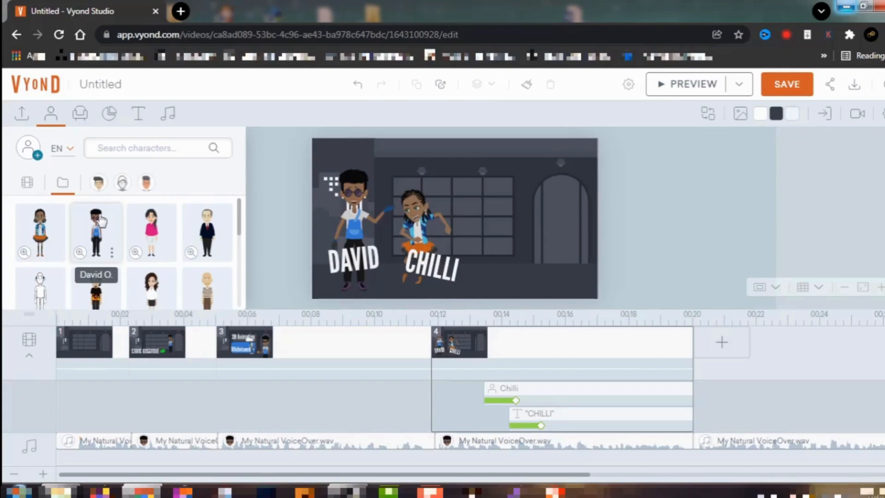
click(101, 220)
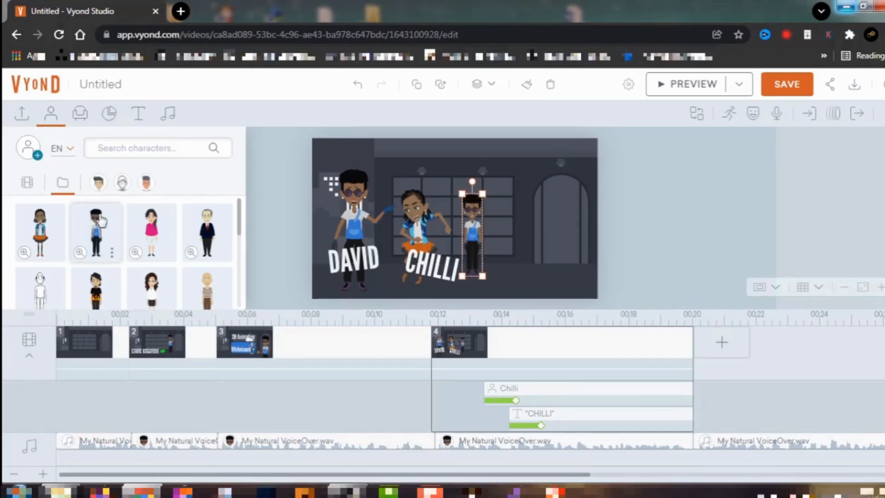
key(Delete)
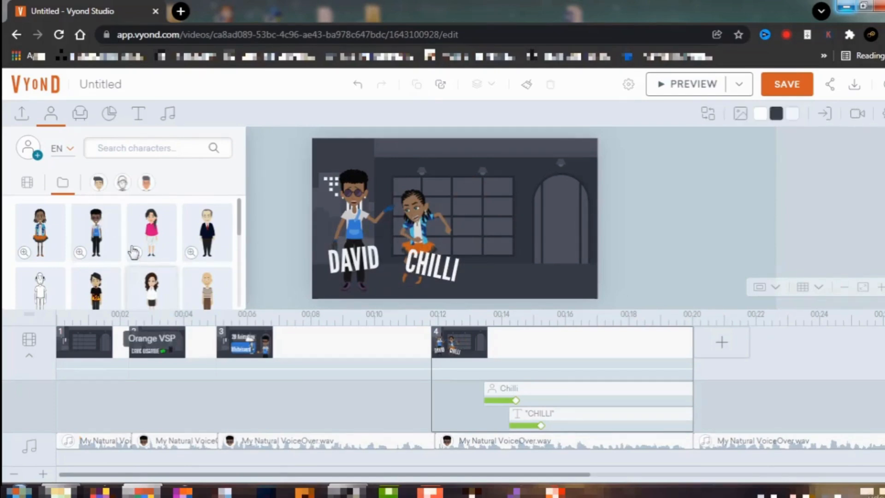
click(147, 182)
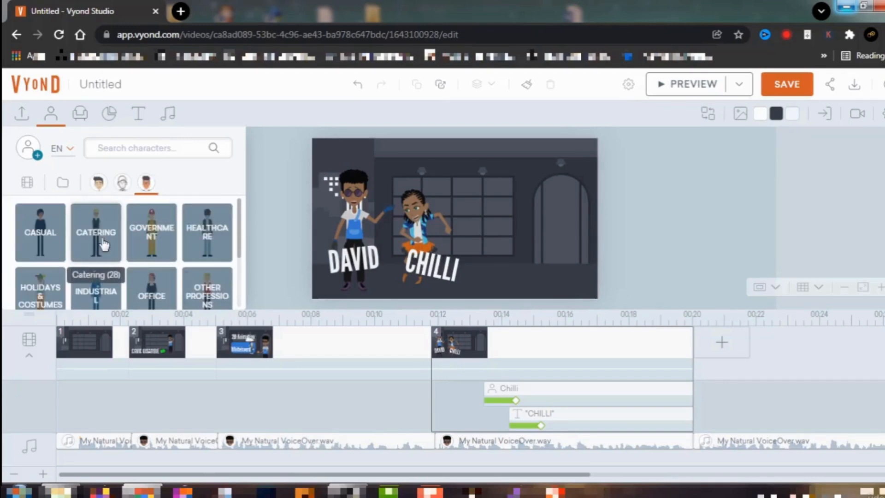
click(35, 218)
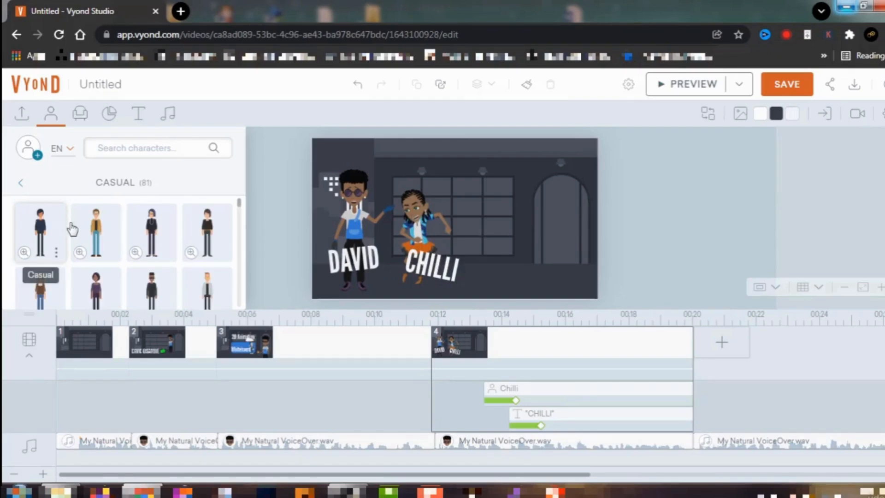
click(154, 286)
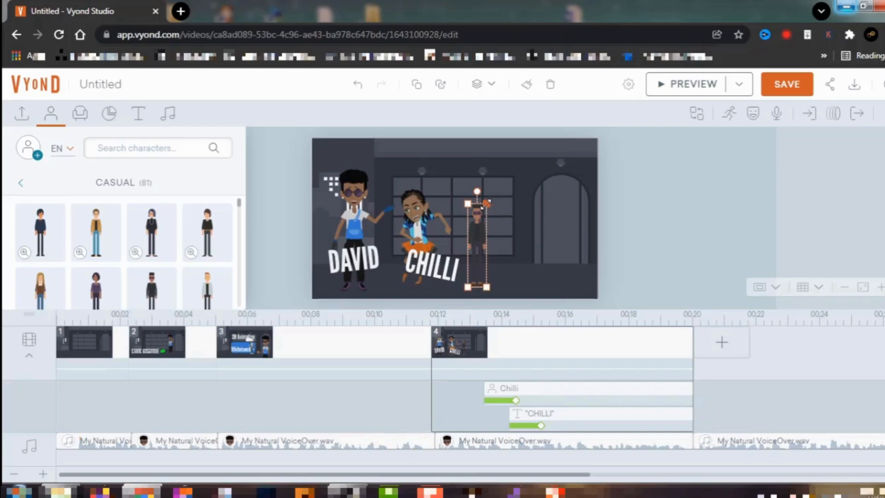
drag(508, 190, 513, 167)
drag(481, 214, 552, 211)
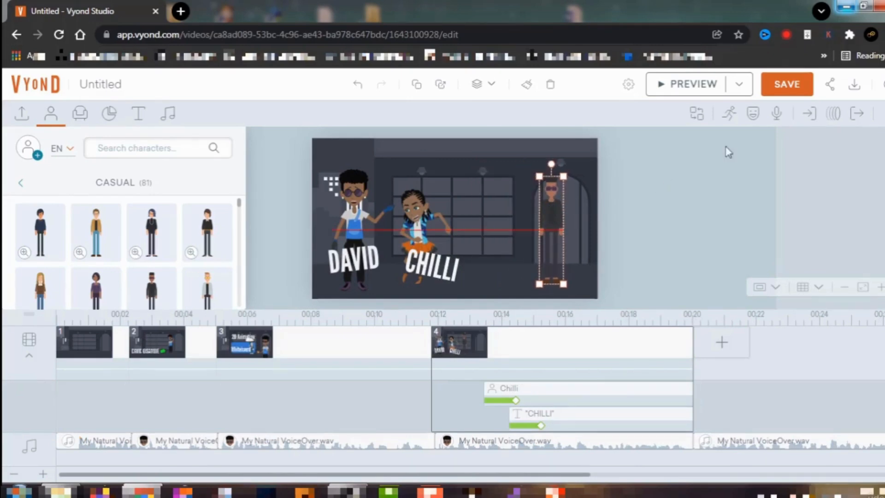
Search the actions for "laptop" and apply the front-facing cross-legged sitting action to the new man
click(730, 115)
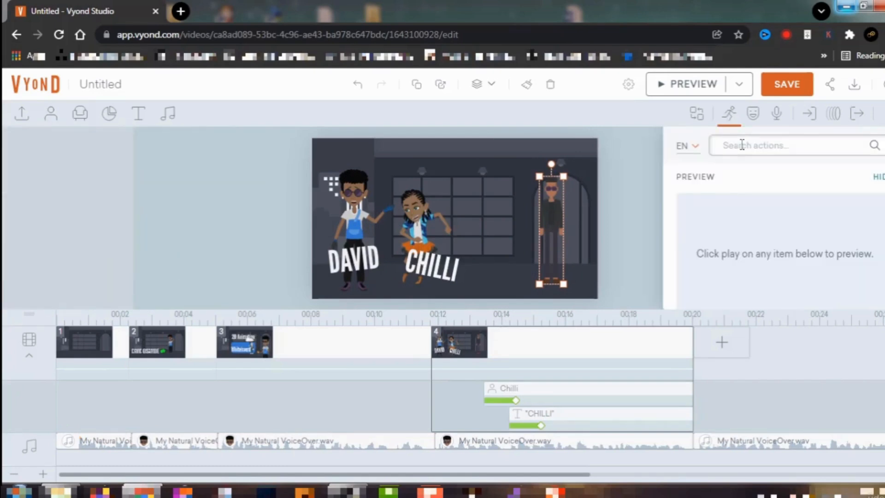
click(877, 177)
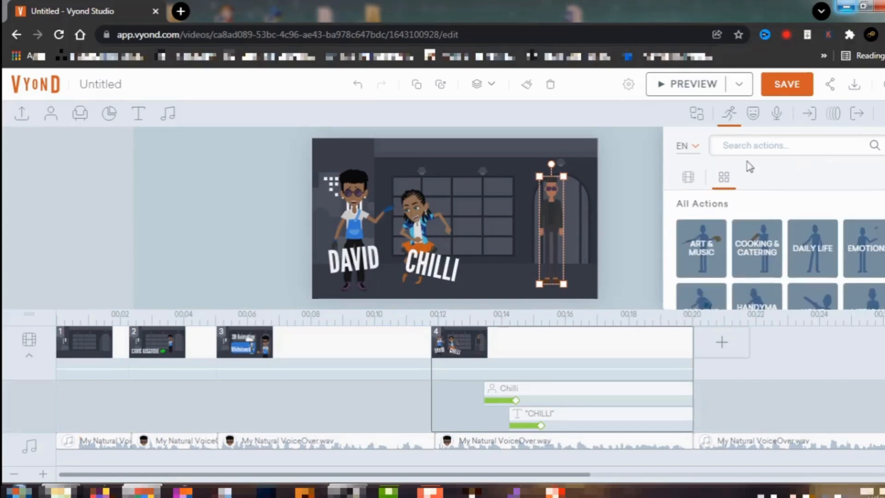
click(740, 145)
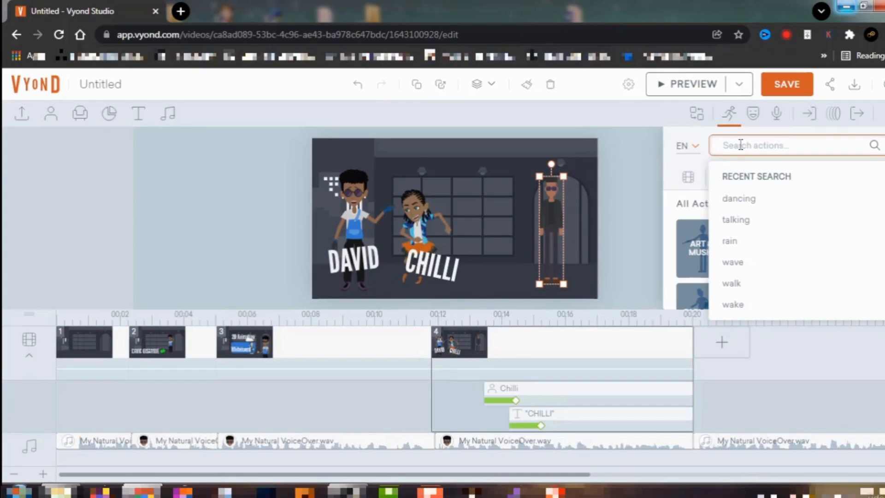
text(laptop)
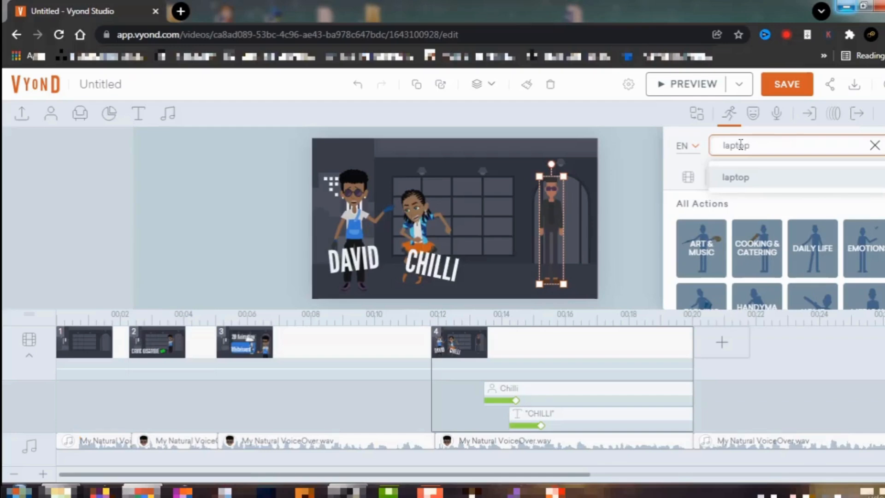
key(Return)
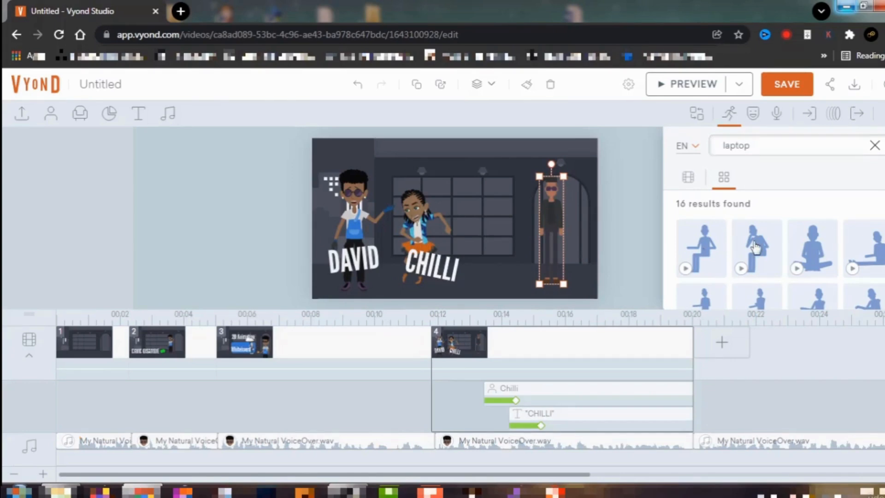
click(797, 269)
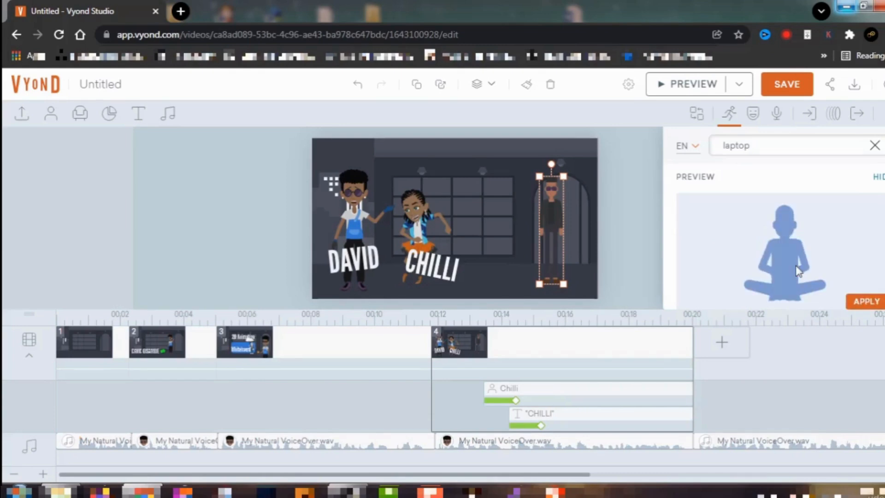
click(867, 302)
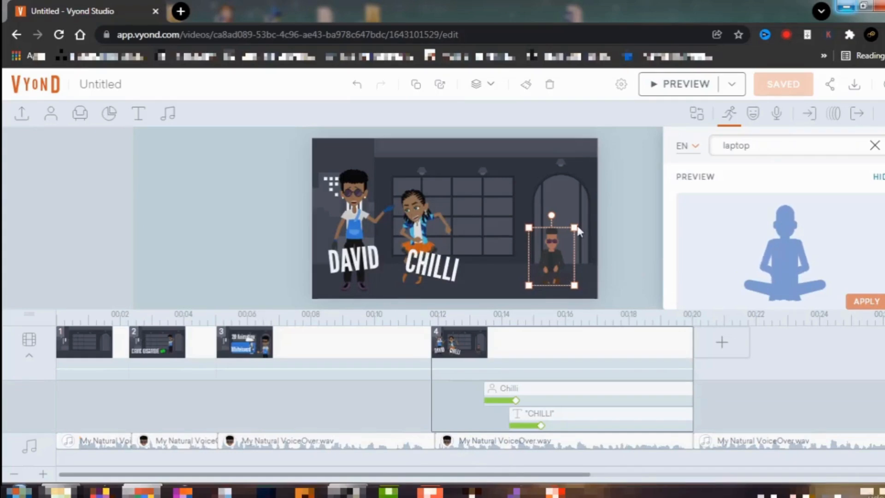
Enlarge the seated man, shift him slightly left in front of the arch, and clear the action search
drag(574, 227, 594, 203)
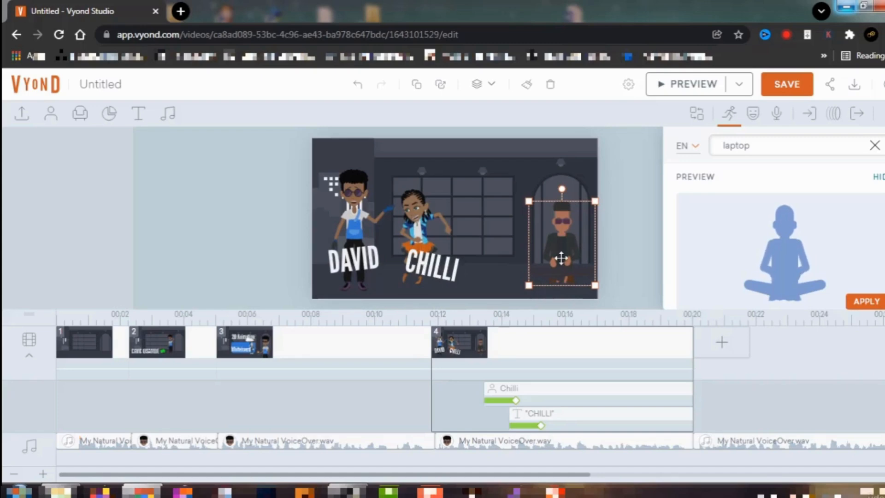
drag(554, 244, 552, 243)
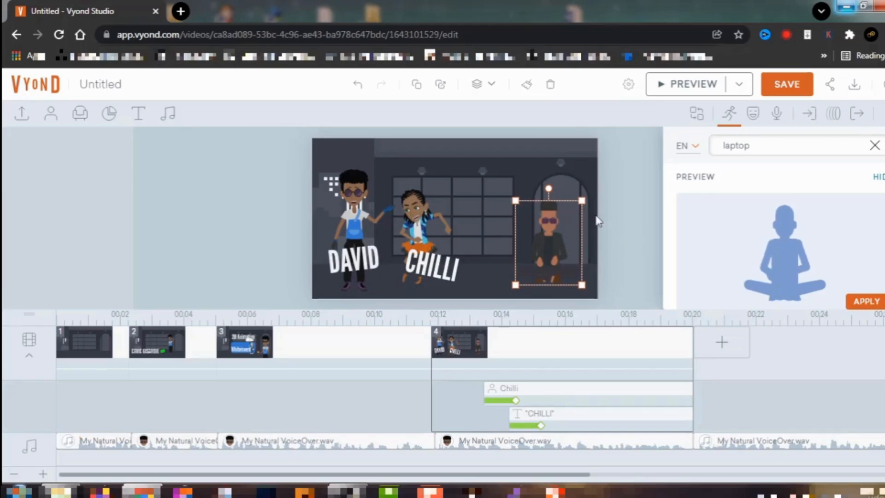
click(875, 146)
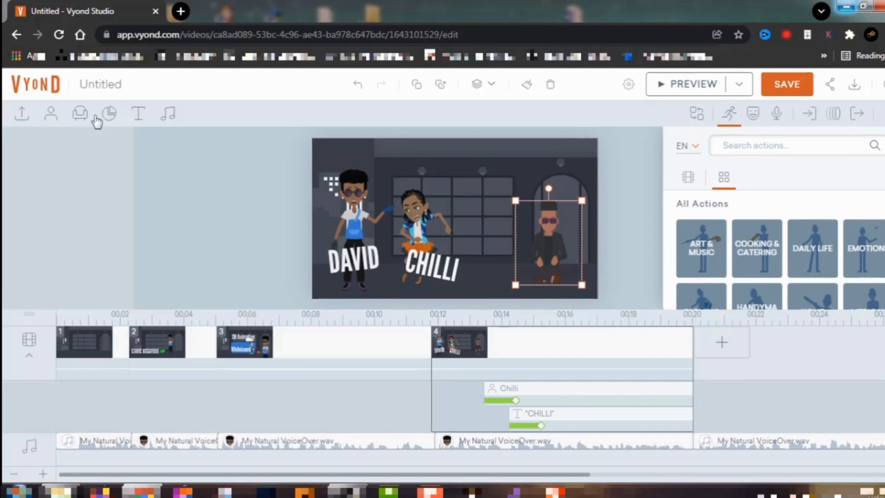
Search the props for "laptop" in the Contemporary style and look through the results
click(83, 119)
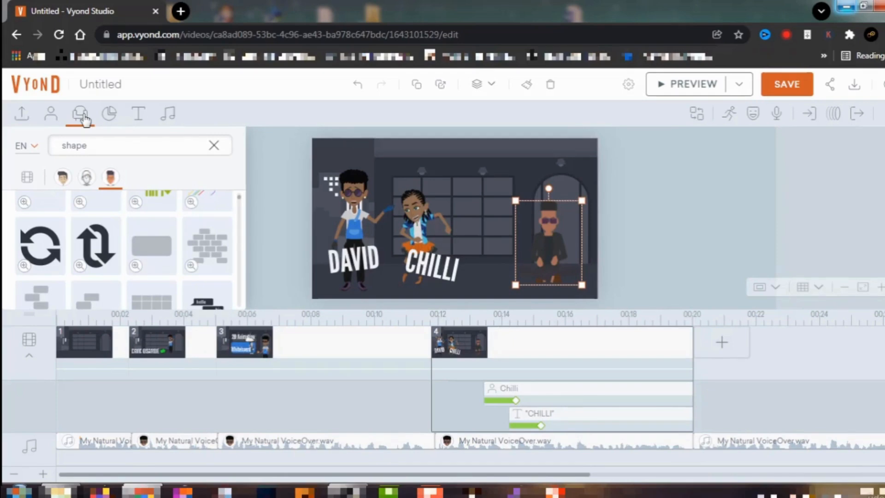
click(103, 145)
double_click(102, 143)
text(laptop)
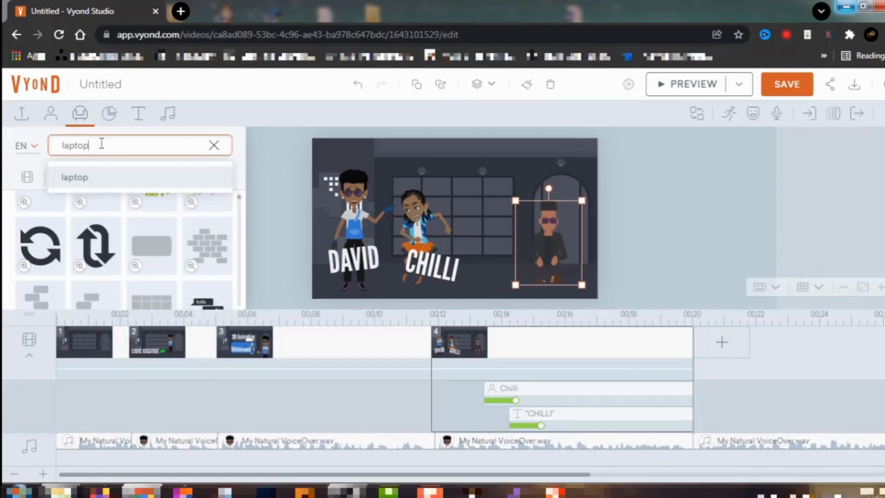
click(105, 176)
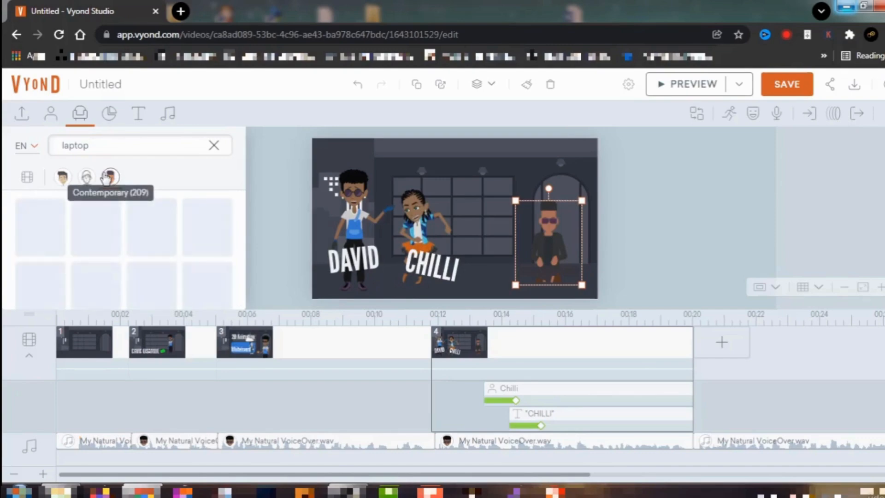
click(105, 176)
mouse_move(238, 210)
mouse_down()
mouse_move(240, 268)
mouse_move(243, 204)
mouse_move(243, 261)
mouse_move(243, 218)
mouse_up()
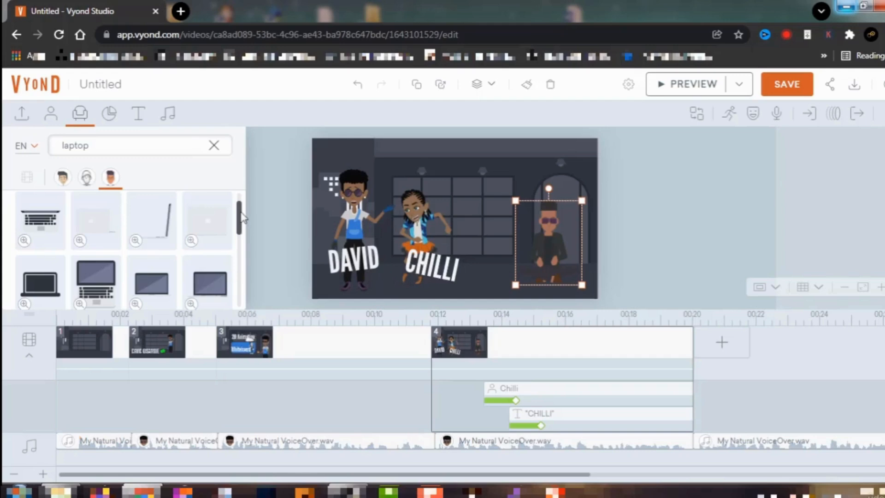
Search the props for "shape" and add the grey rectangular Block to scene 4
double_click(126, 143)
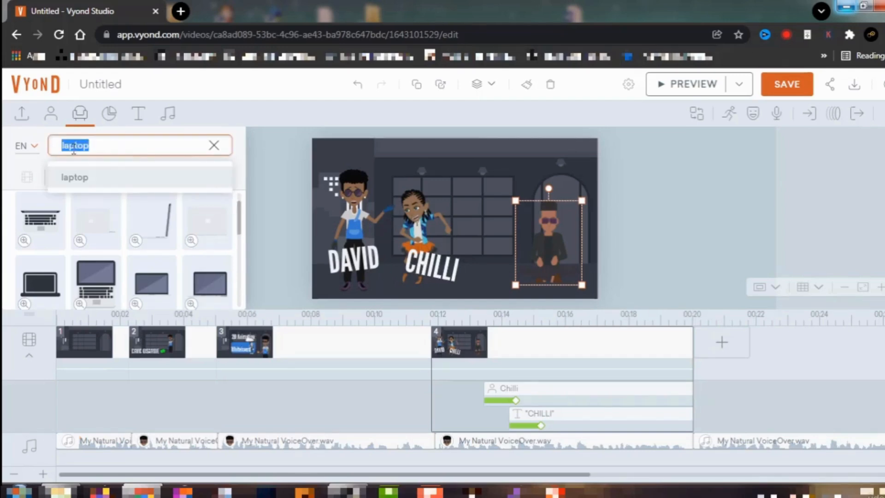
text(sharp)
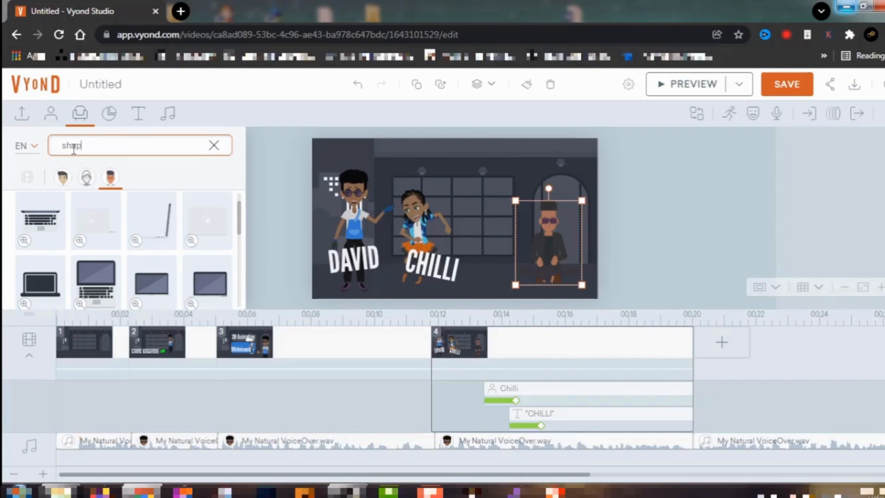
text(e)
key(Return)
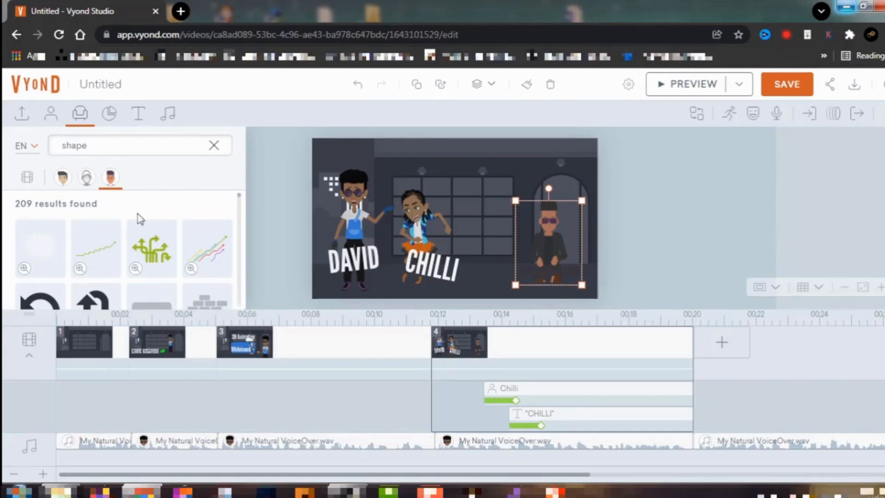
click(152, 303)
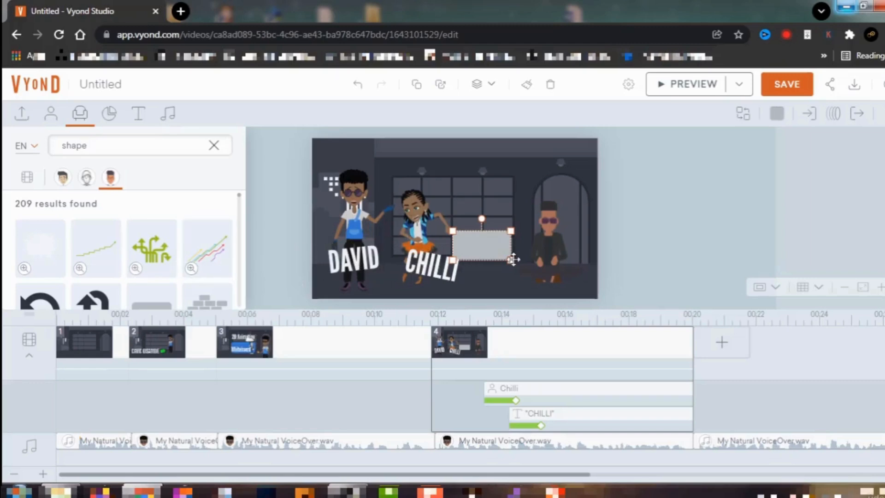
Shrink the grey block to laptop size and position it over the seated man's lap
drag(510, 260, 538, 274)
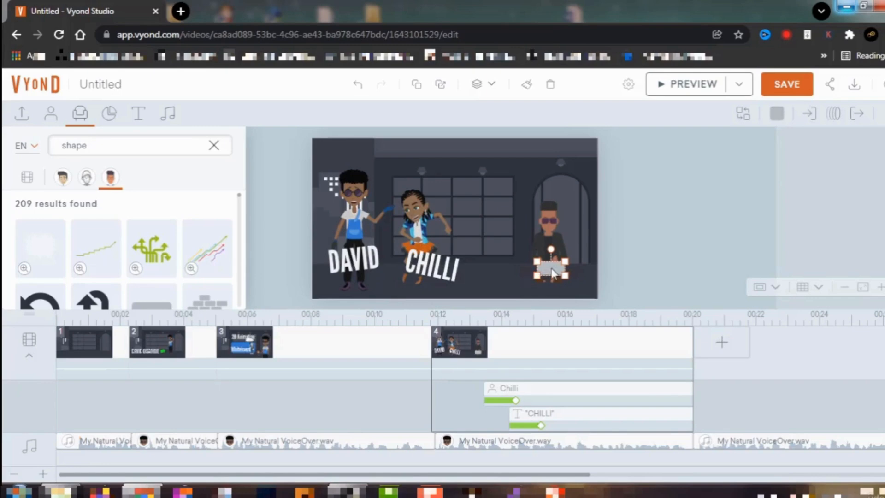
drag(553, 272, 548, 269)
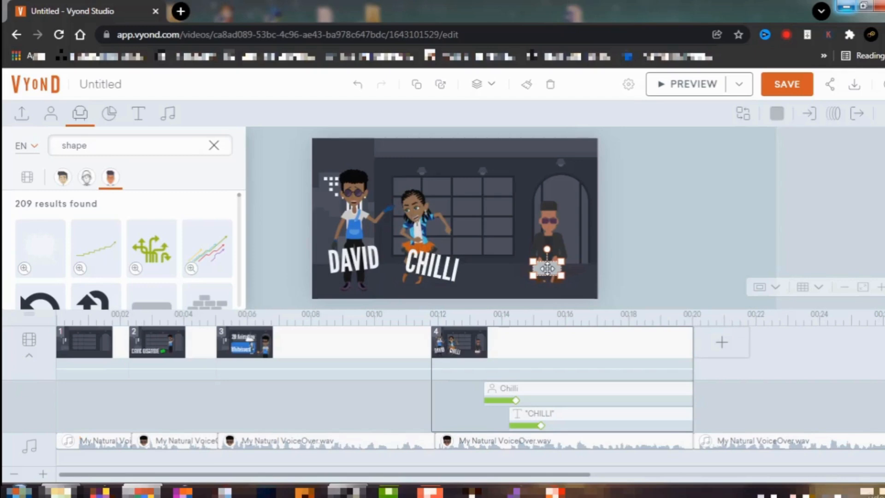
click(651, 229)
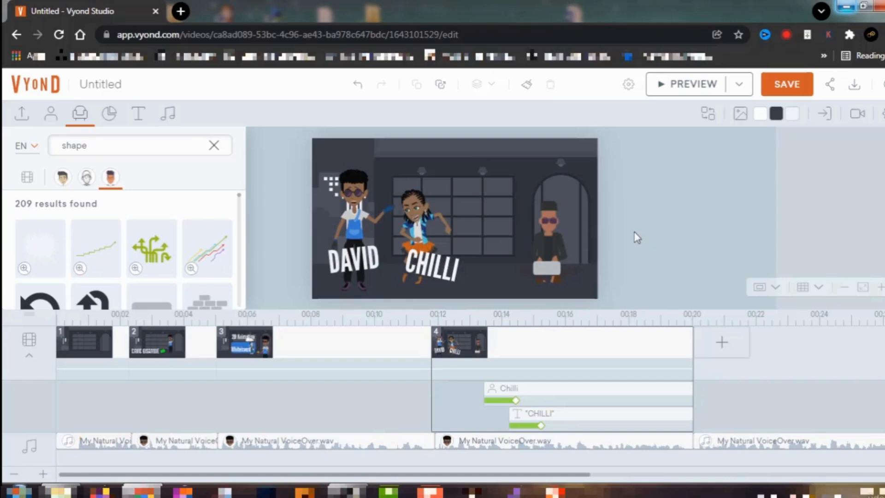
click(548, 266)
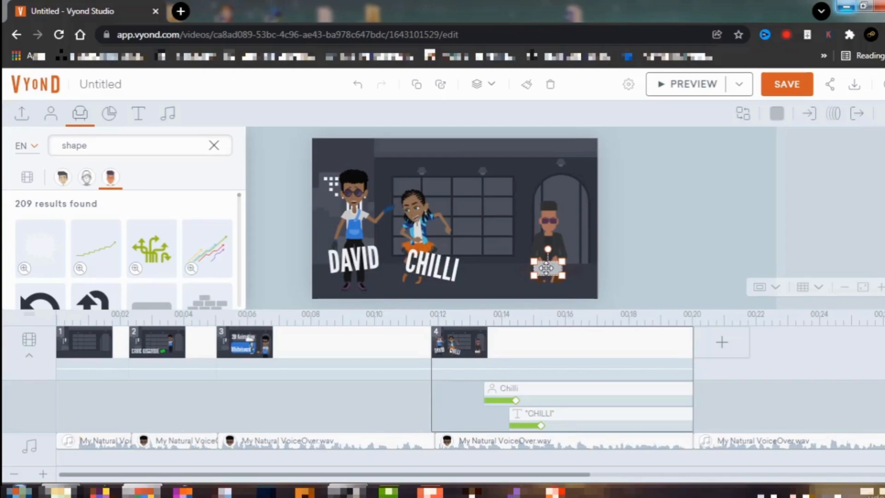
click(650, 261)
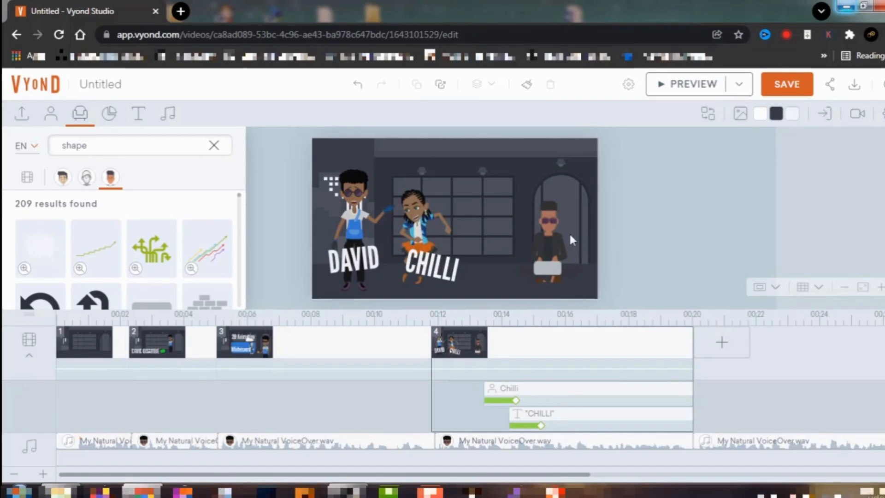
Select the seated man together with the grey block and group them
click(547, 234)
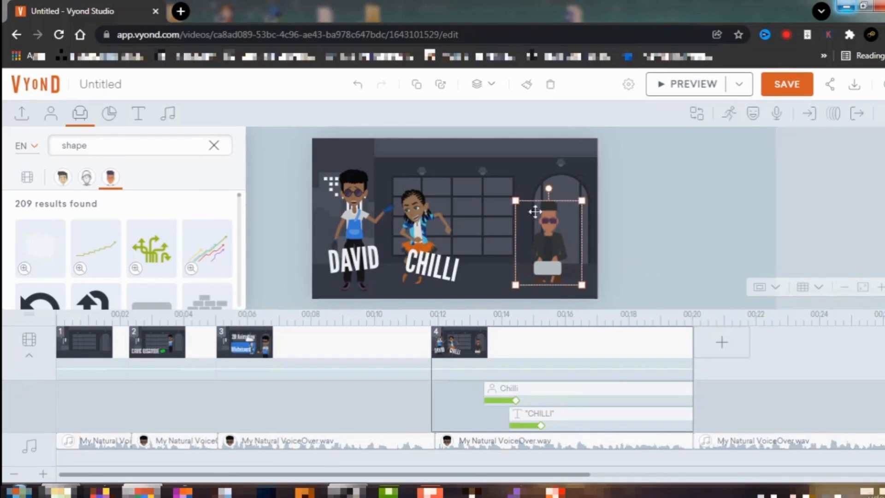
drag(521, 180, 557, 281)
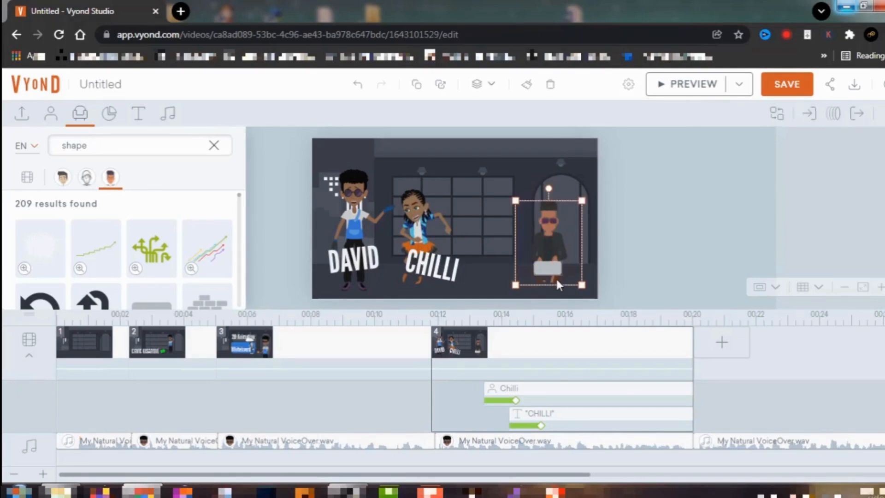
right_click(551, 224)
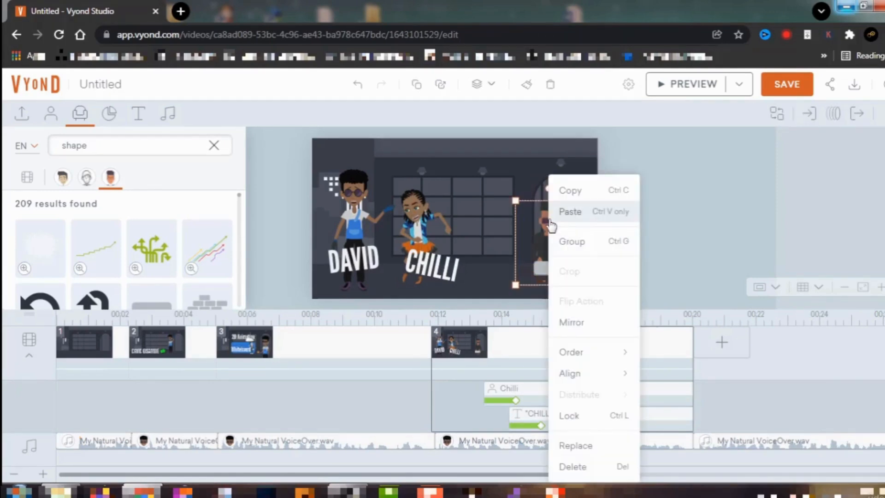
click(566, 247)
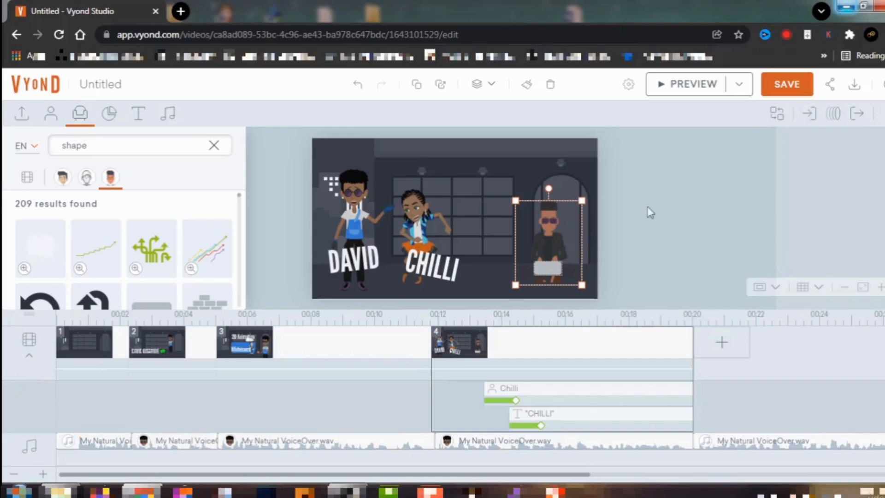
Give the grouped man and block the Hand Slide - Left enter effect
click(812, 118)
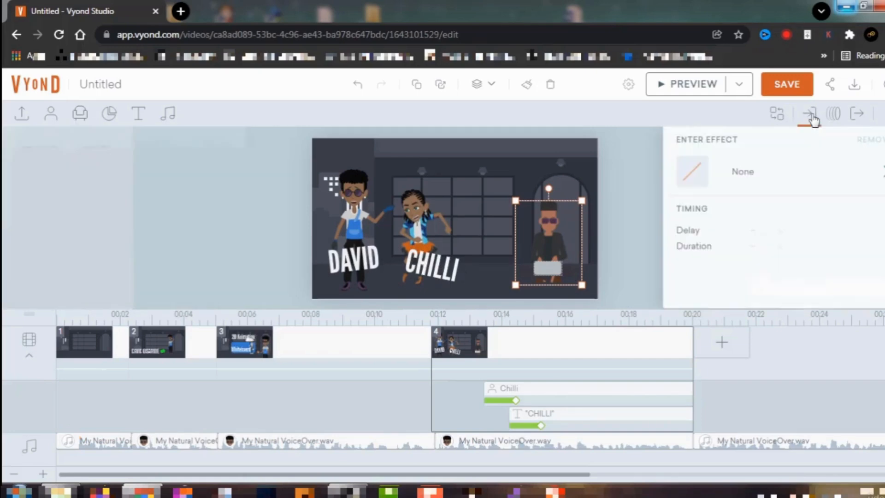
click(755, 178)
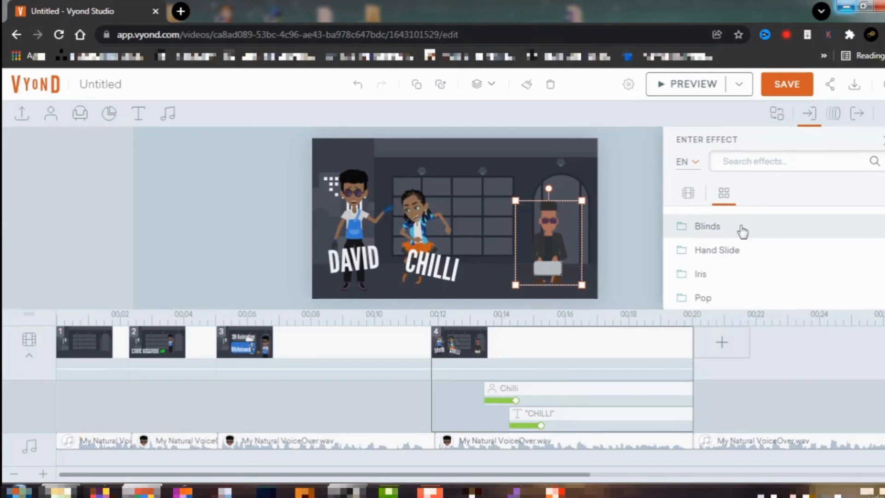
click(726, 255)
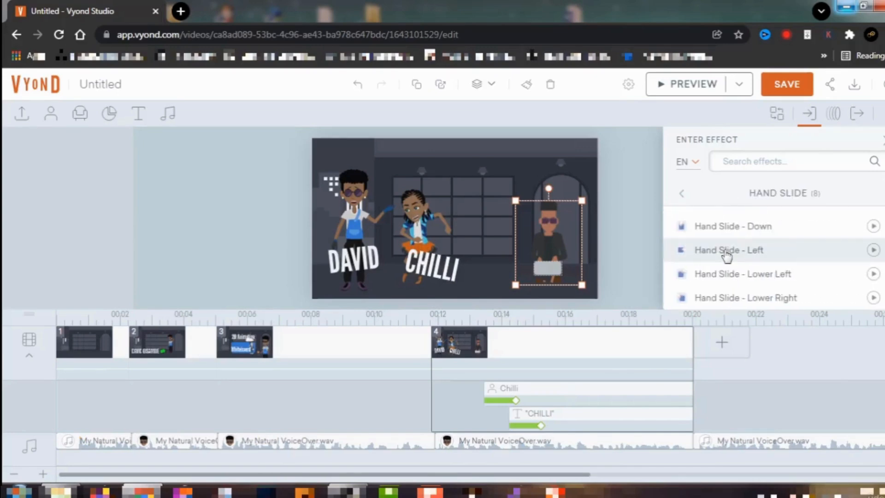
click(726, 254)
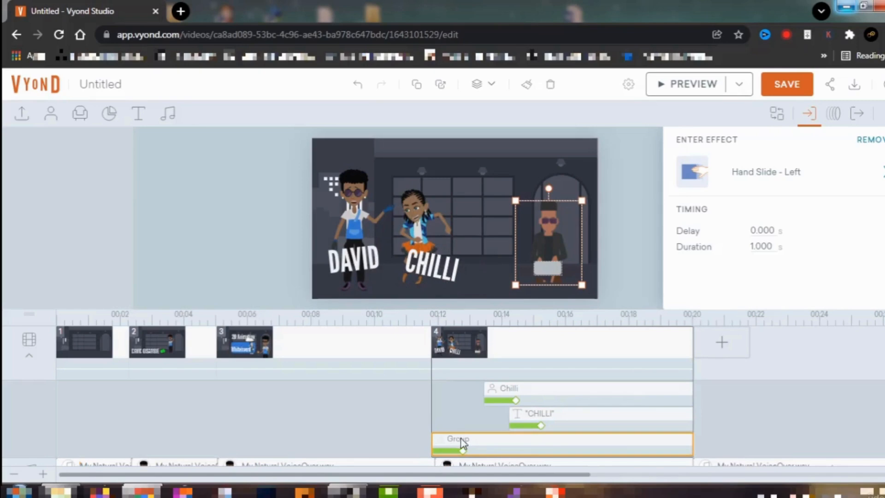
Delay the group's enter effect to 3.583 s so it starts after the "CHILLI" title, and leave nothing selected
drag(433, 438, 546, 435)
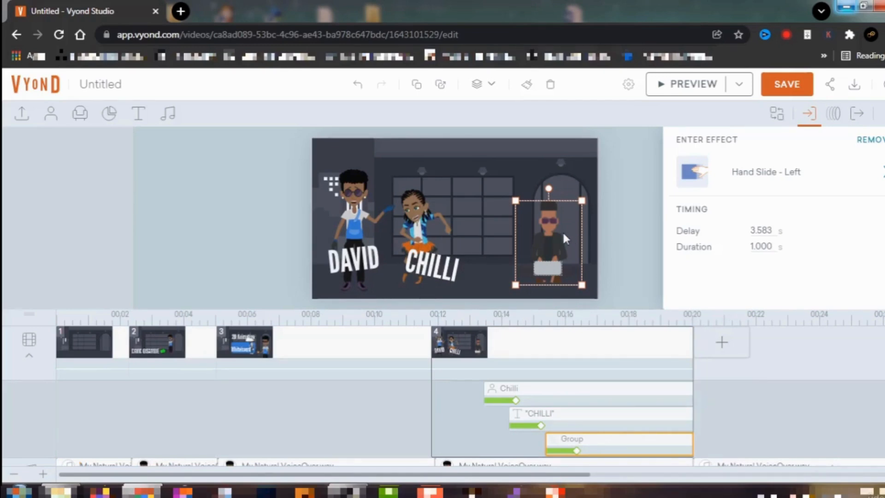
click(641, 199)
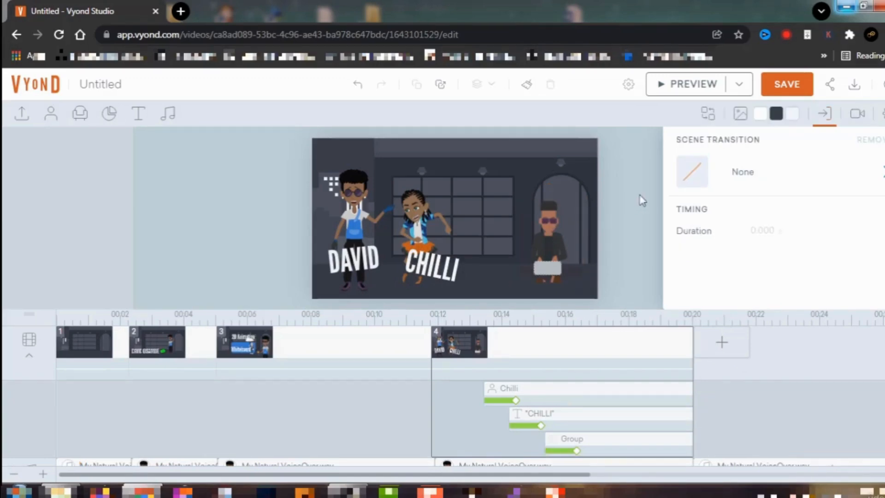
click(552, 226)
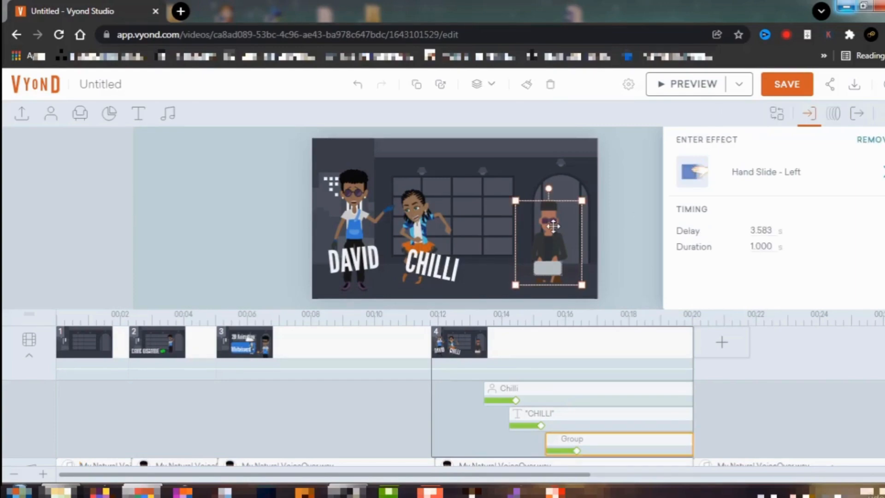
click(618, 226)
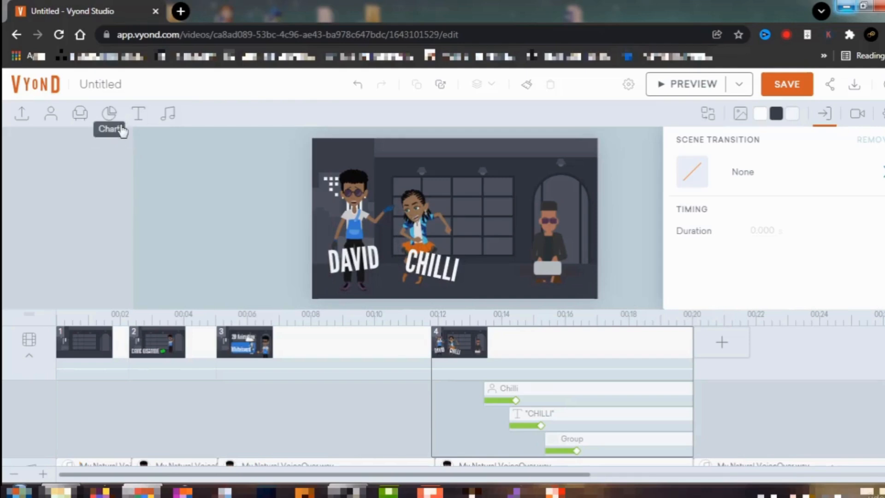
Browse the "shape" props and add the round dark arrow shape with the left-pointing paper-plane arrow to scene 4
click(83, 118)
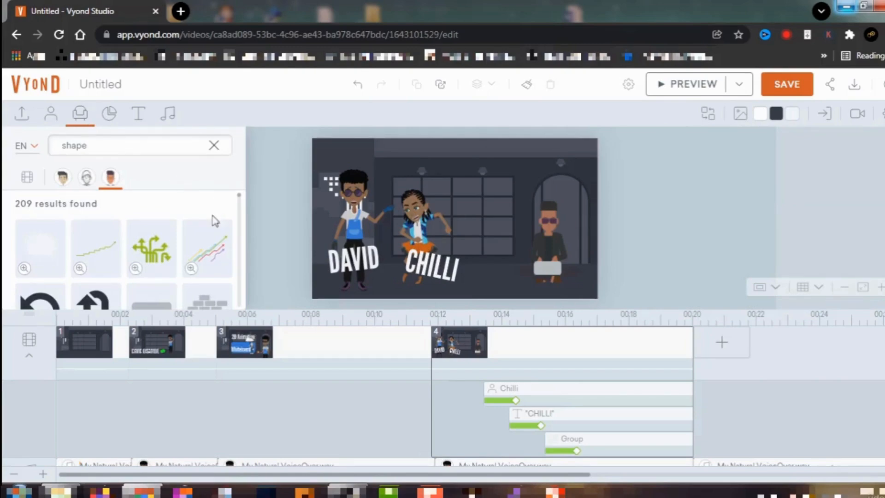
scroll(168, 254, down, 1)
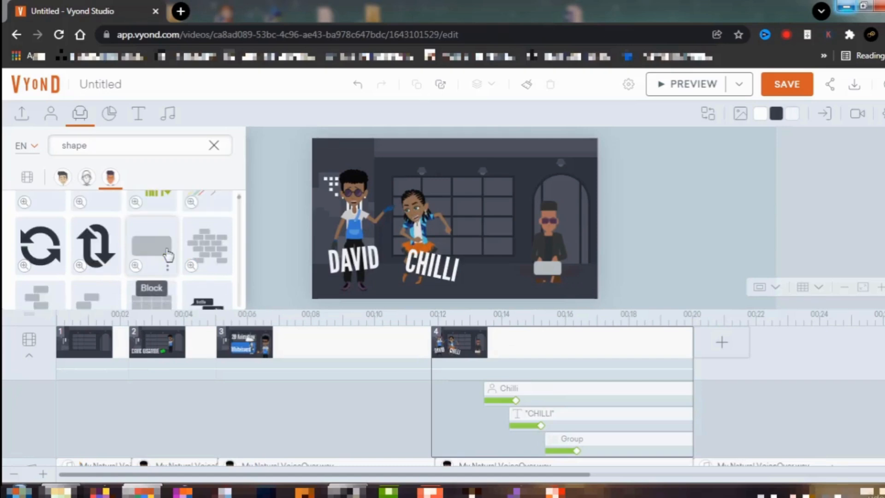
scroll(168, 254, down, 3)
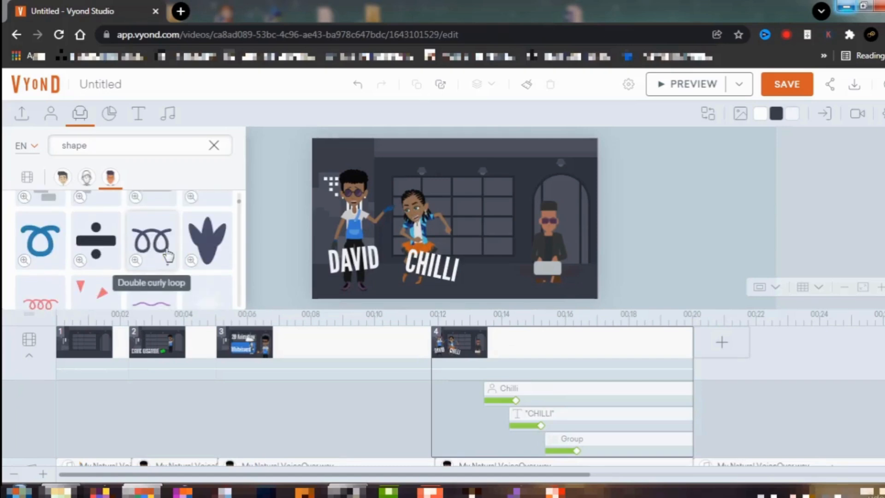
scroll(168, 254, down, 1)
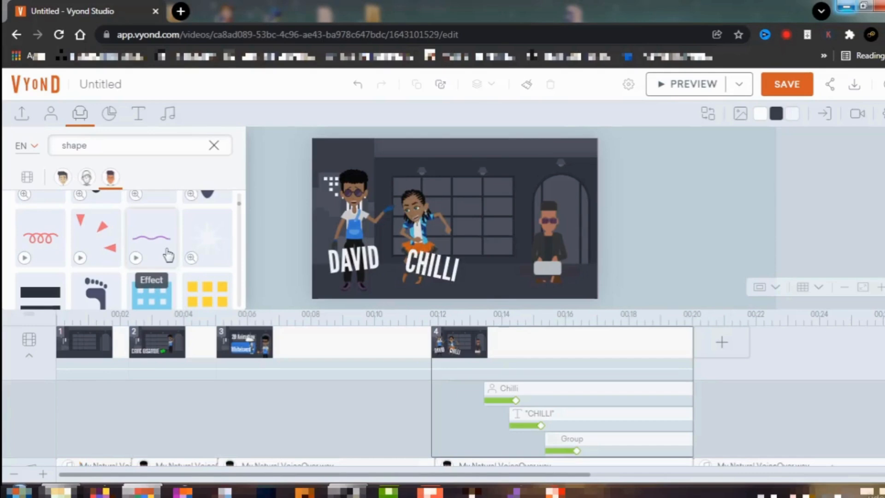
scroll(168, 254, down, 2)
scroll(169, 254, down, 3)
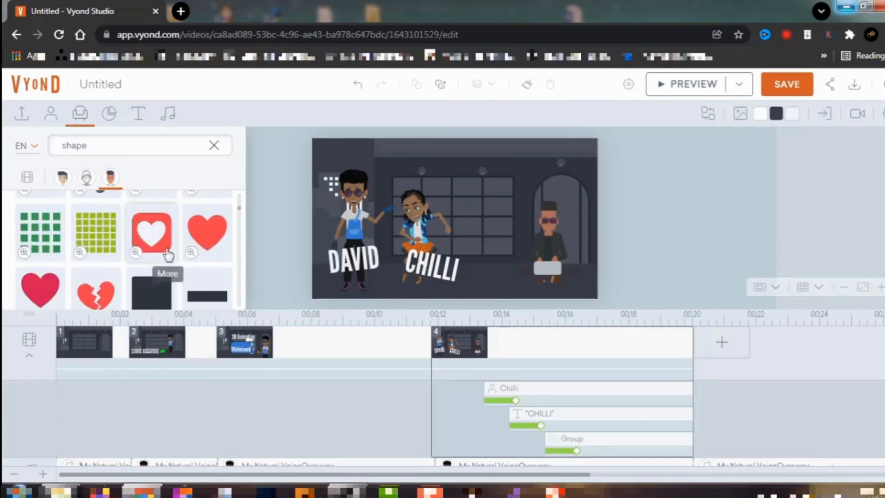
scroll(168, 255, down, 4)
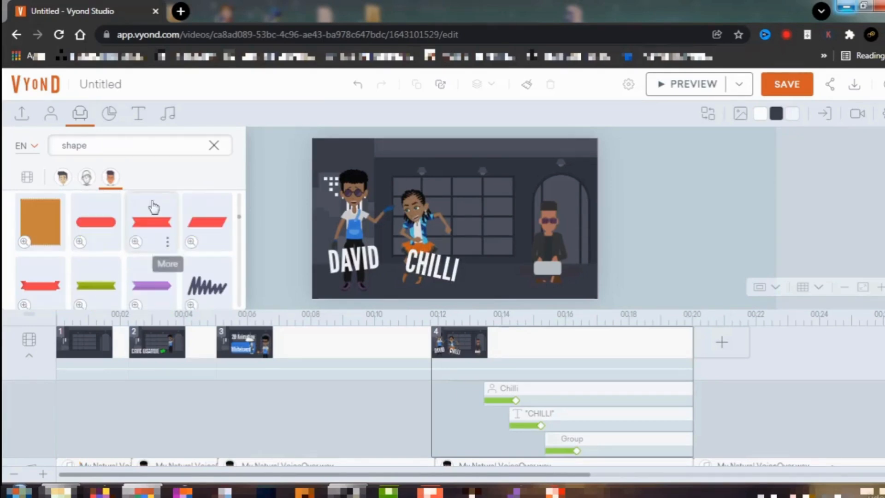
double_click(103, 146)
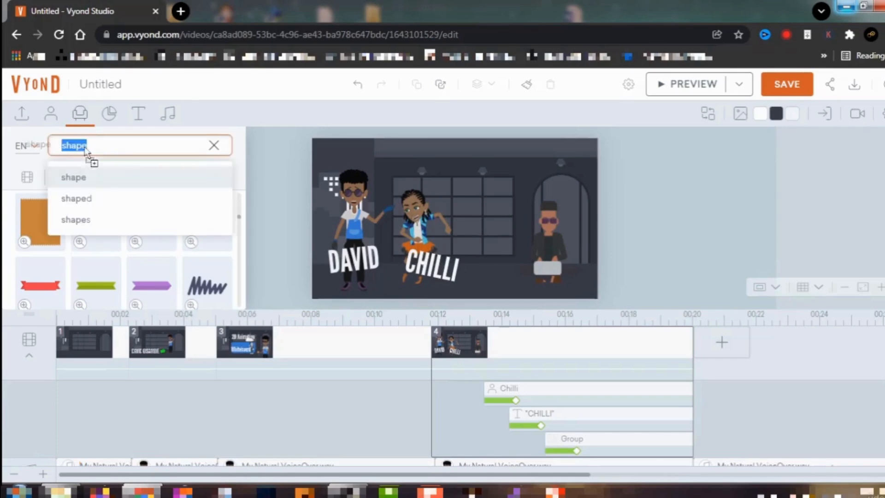
click(250, 182)
scroll(166, 247, down, 1)
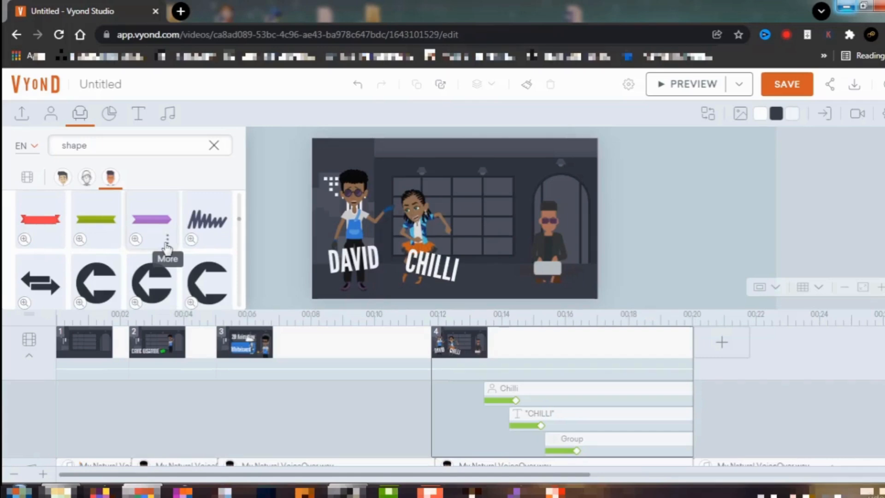
scroll(167, 248, down, 2)
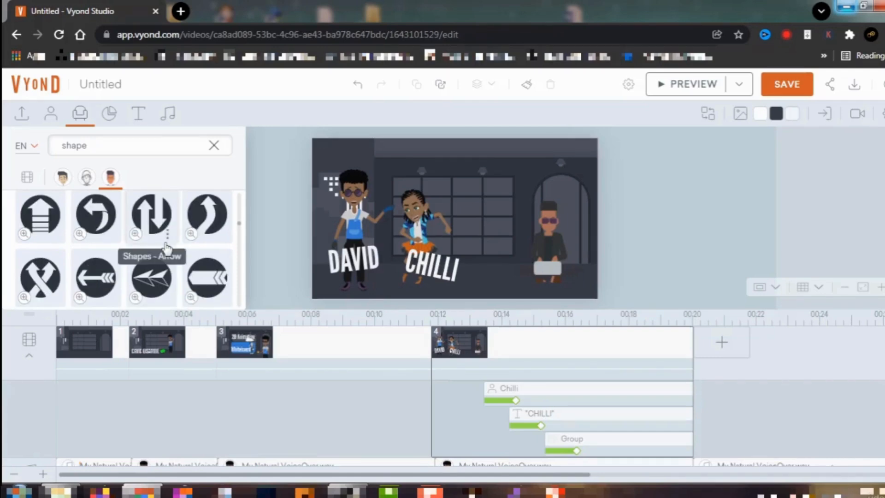
scroll(167, 247, down, 1)
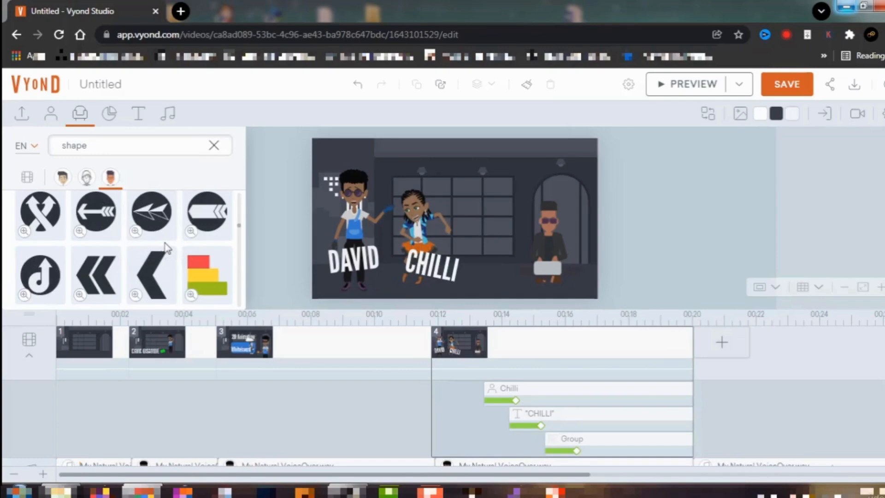
scroll(167, 248, down, 2)
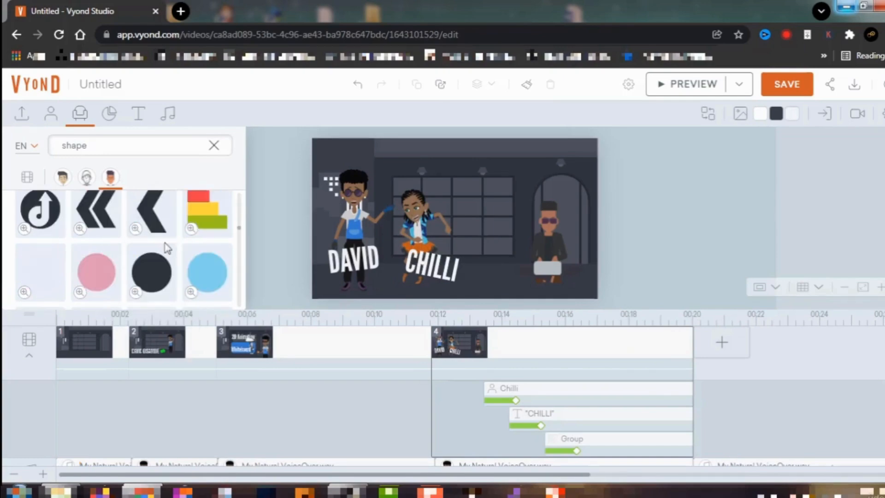
scroll(166, 248, up, 2)
scroll(167, 248, up, 2)
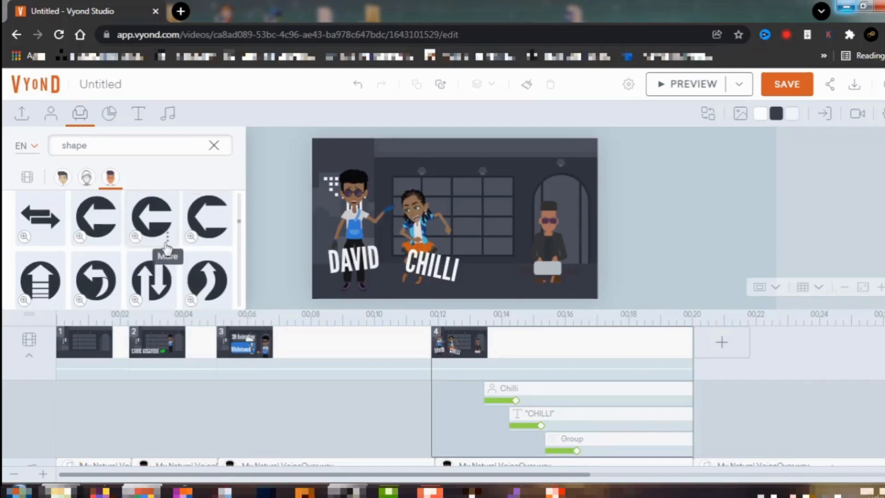
scroll(167, 248, down, 2)
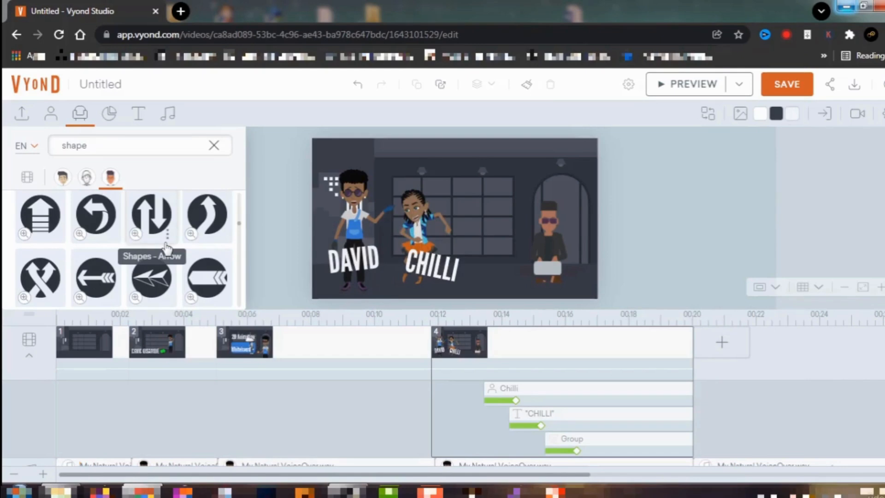
scroll(167, 249, up, 2)
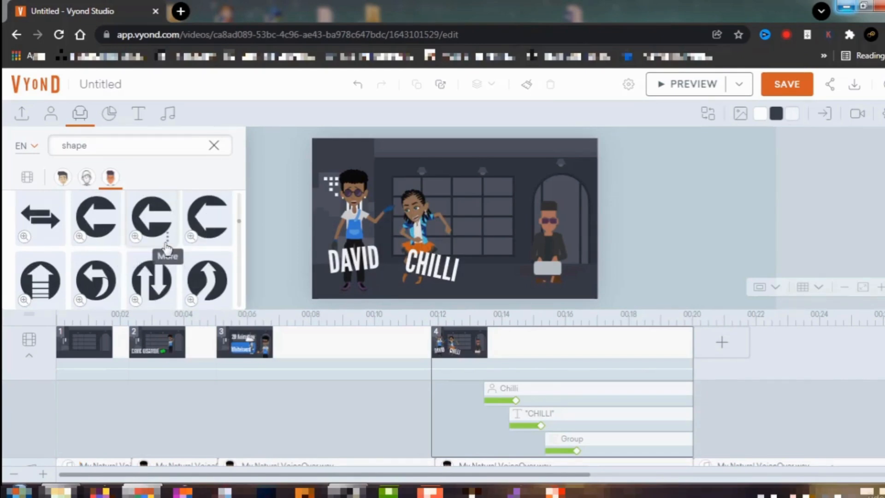
scroll(167, 249, down, 2)
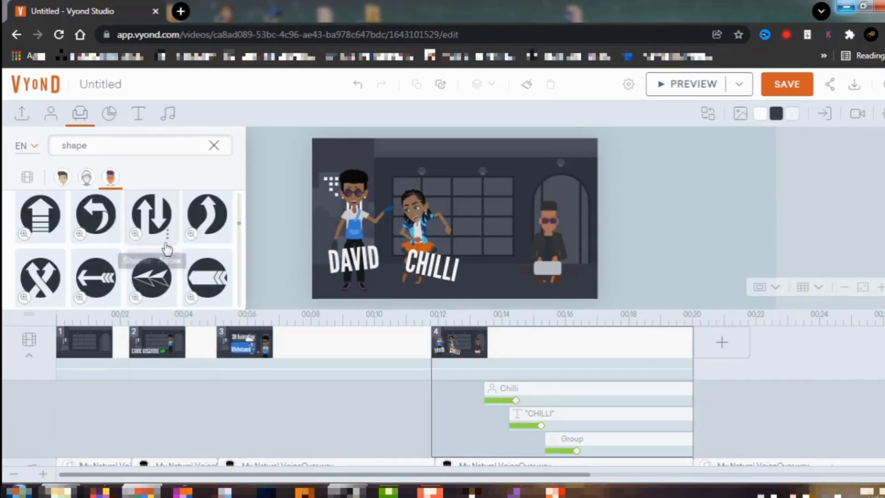
click(158, 279)
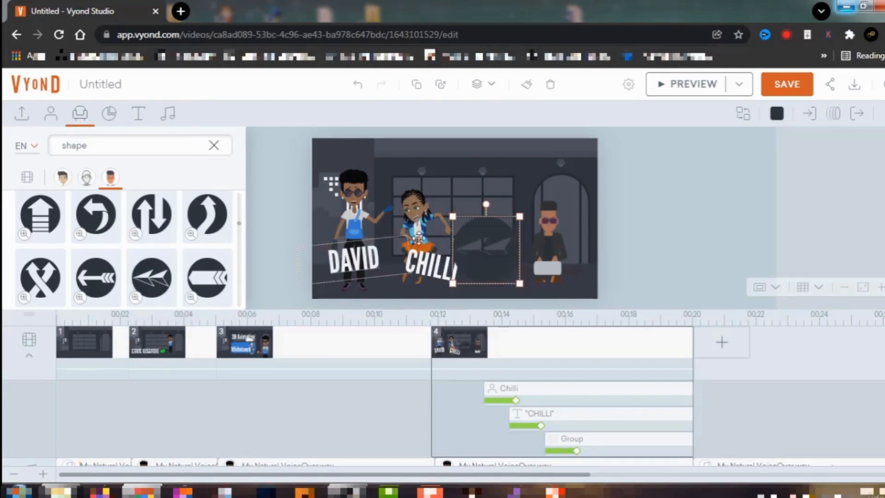
Recolour the arrow shape light blue (RGB 74, 187, 210) by sampling the dancing woman's top, and flip it horizontally to point right
click(782, 121)
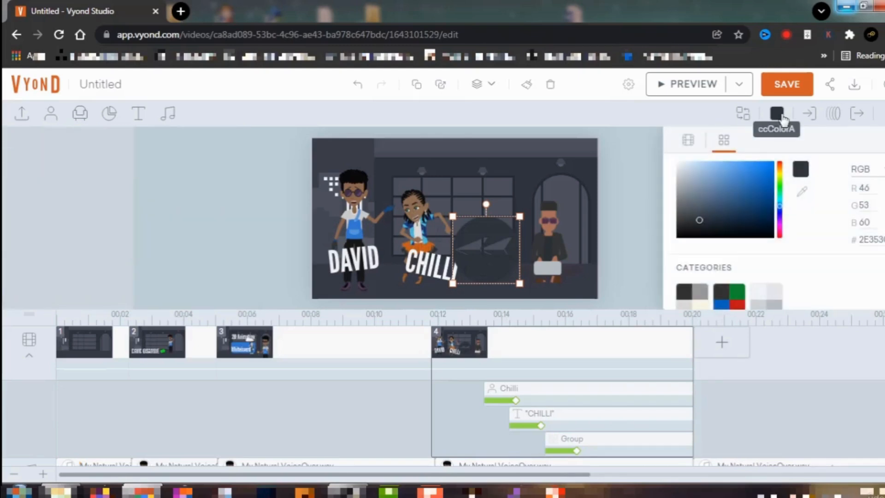
click(737, 182)
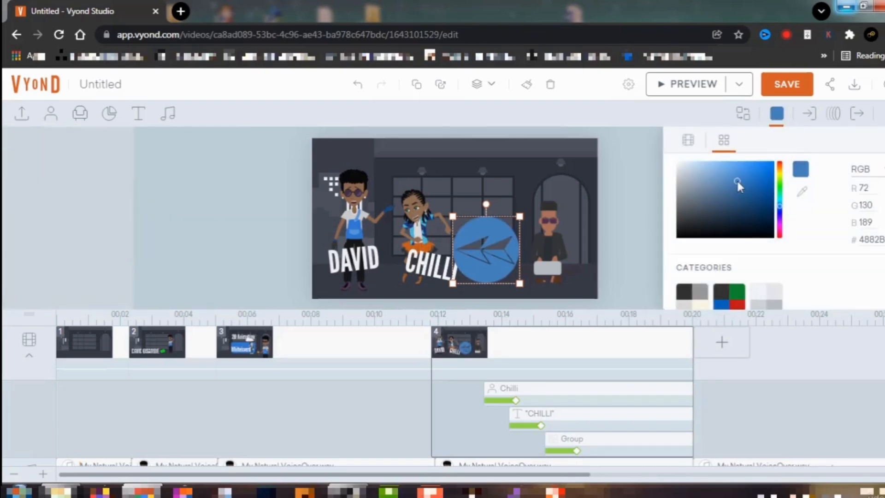
click(803, 196)
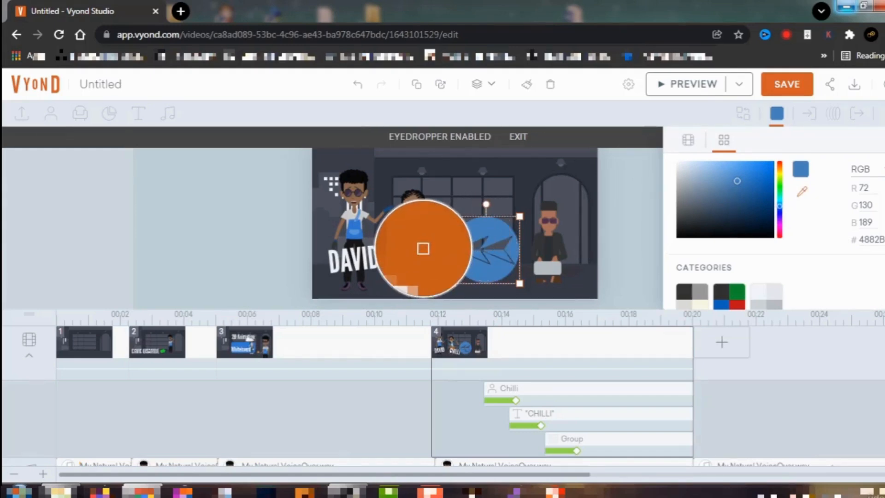
click(423, 248)
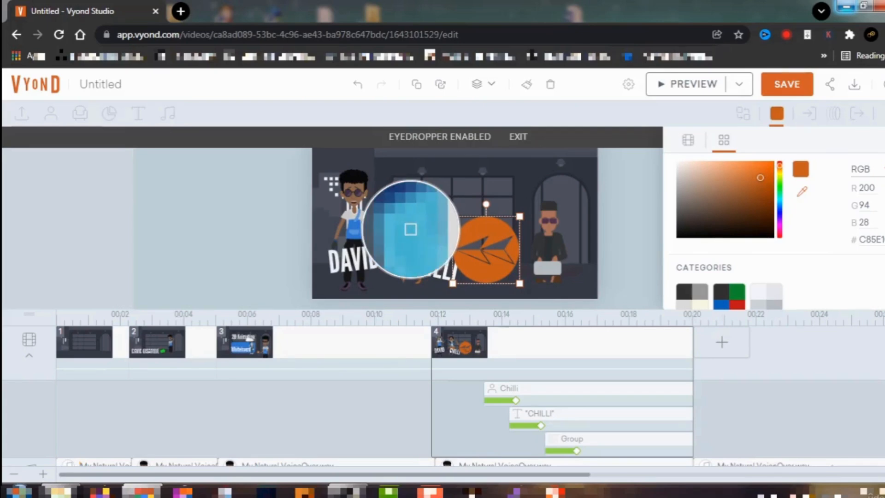
click(410, 229)
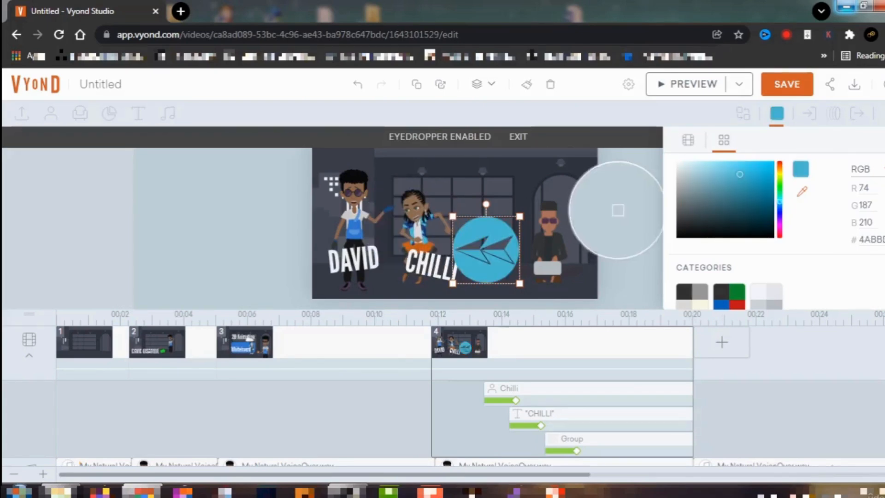
click(517, 137)
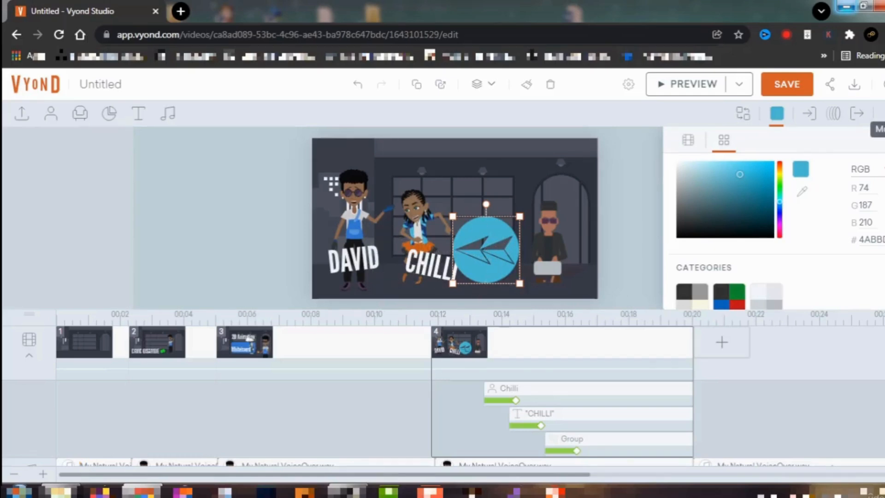
click(881, 113)
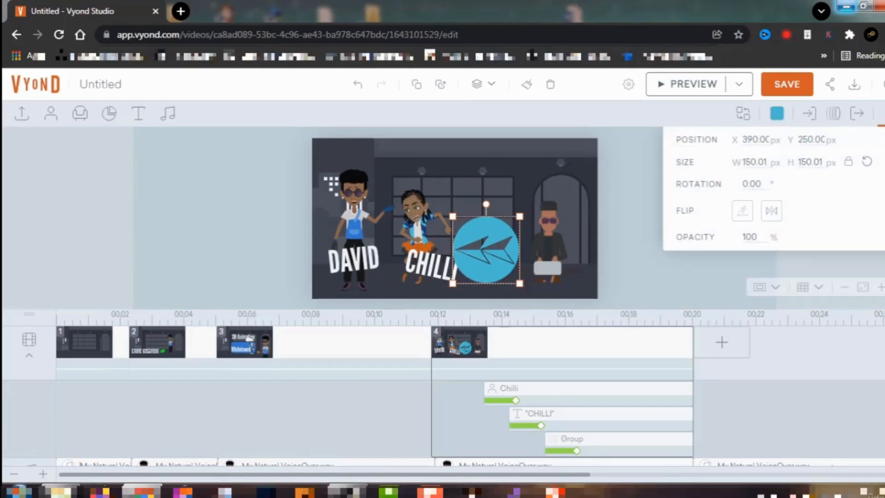
click(772, 212)
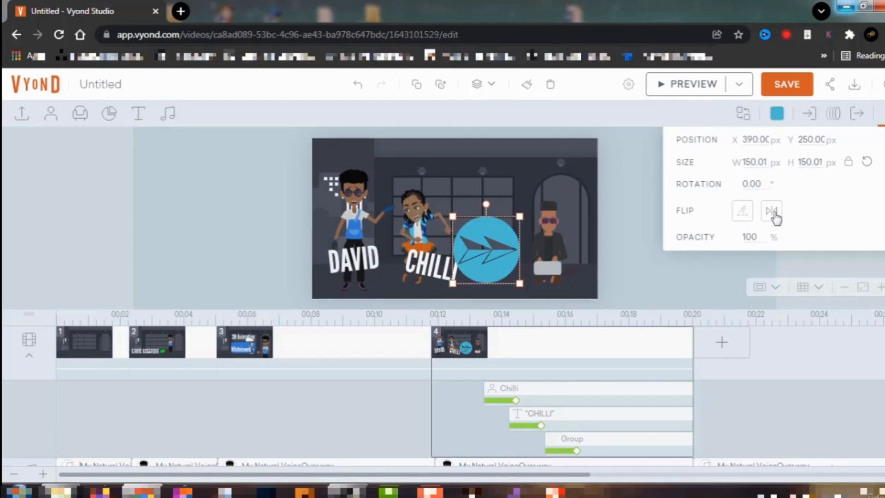
Give the blue arrow shape the Wipe - Upper Right enter effect
click(814, 121)
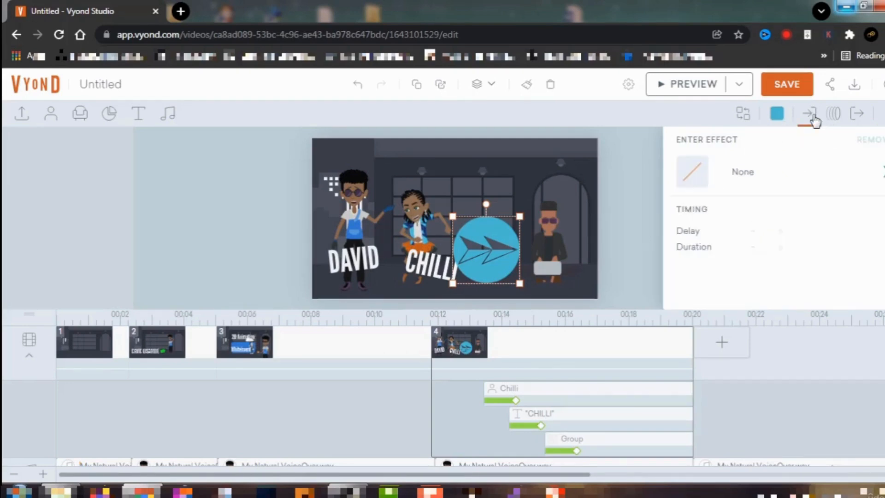
click(749, 174)
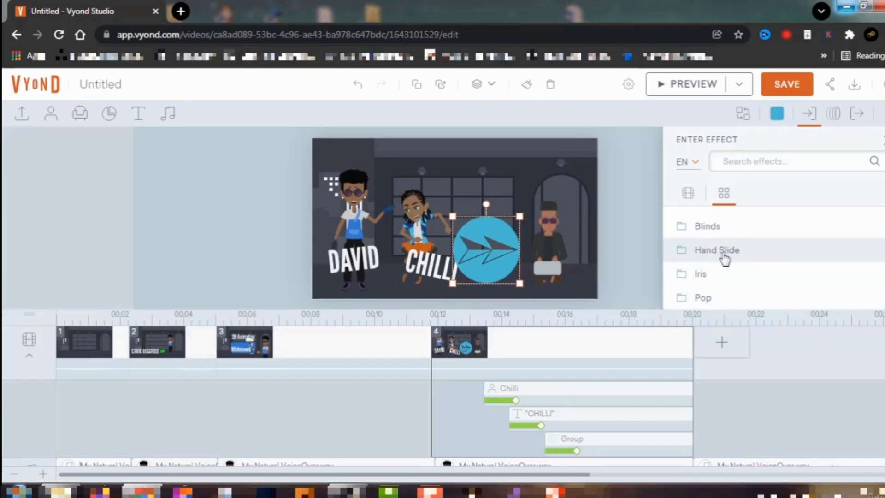
scroll(725, 258, down, 2)
scroll(724, 258, down, 2)
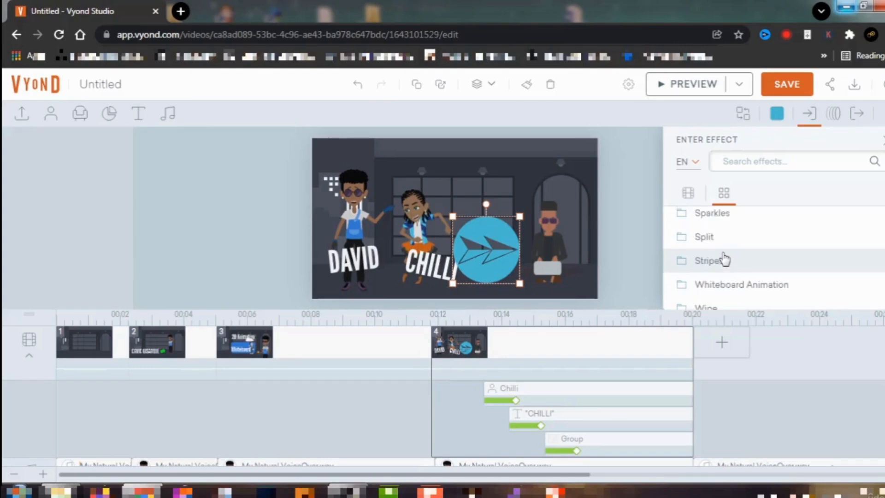
scroll(725, 258, down, 2)
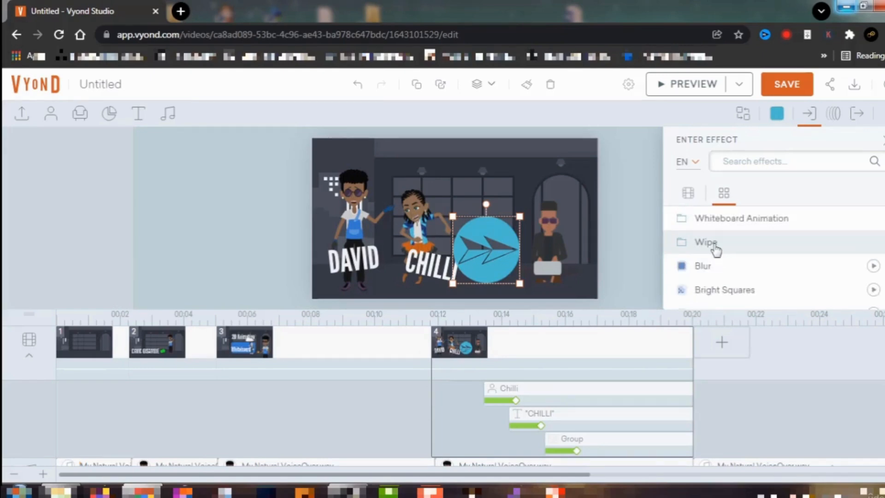
click(706, 242)
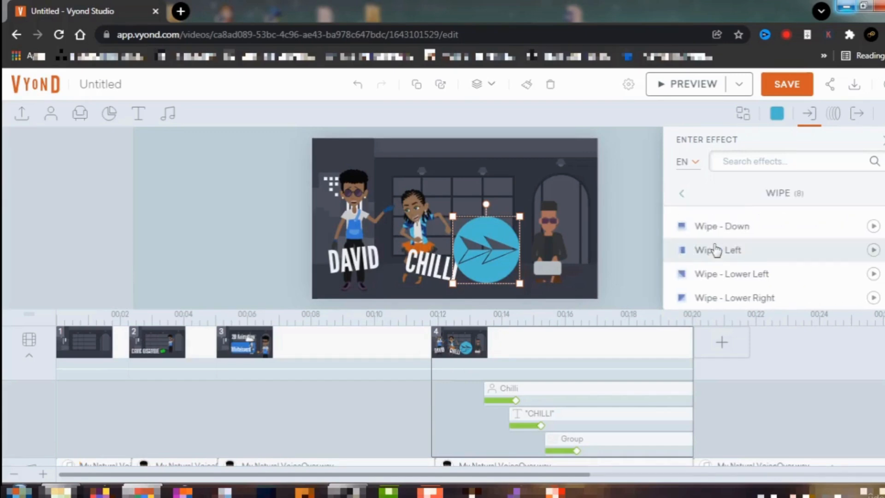
scroll(715, 250, down, 2)
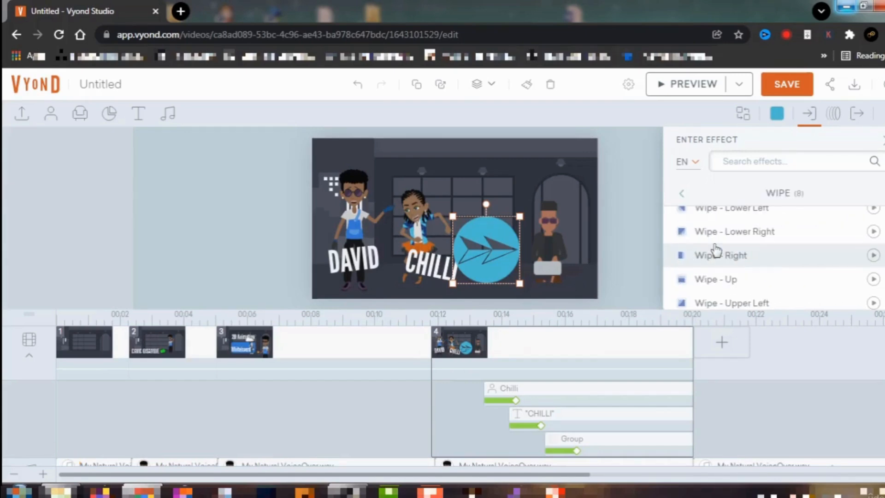
scroll(721, 300, down, 2)
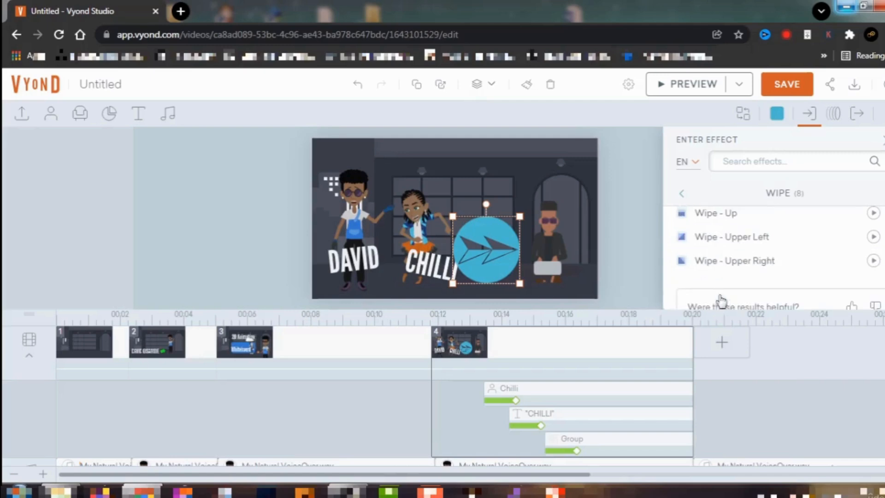
click(721, 261)
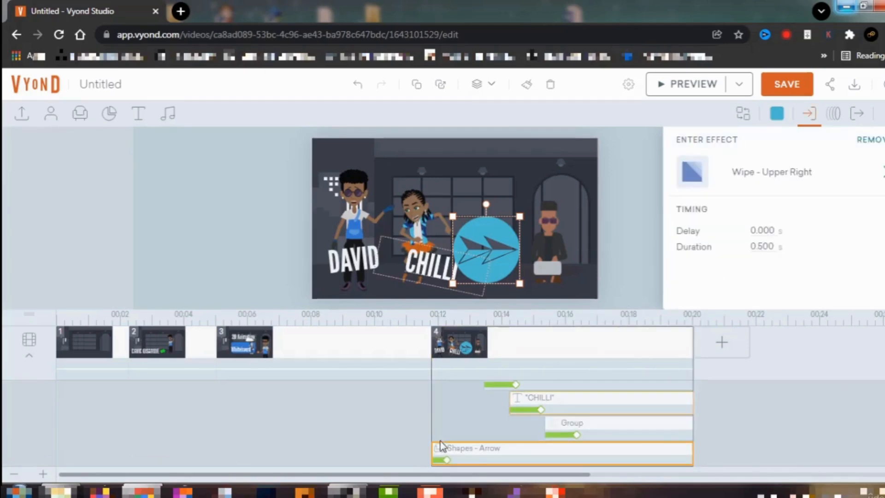
Delay the arrow shape's enter effect to 3.417 s and shrink the shape slightly so it clears the "CHILLI" title
drag(438, 447, 525, 445)
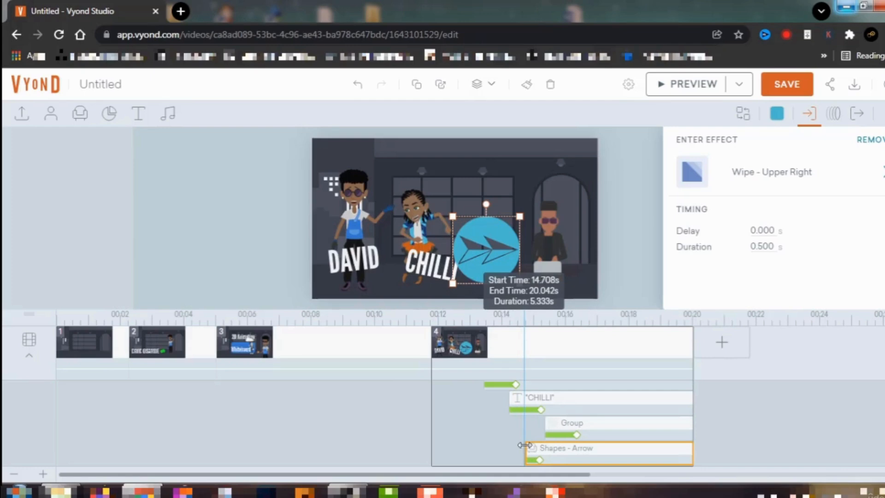
drag(525, 445, 541, 445)
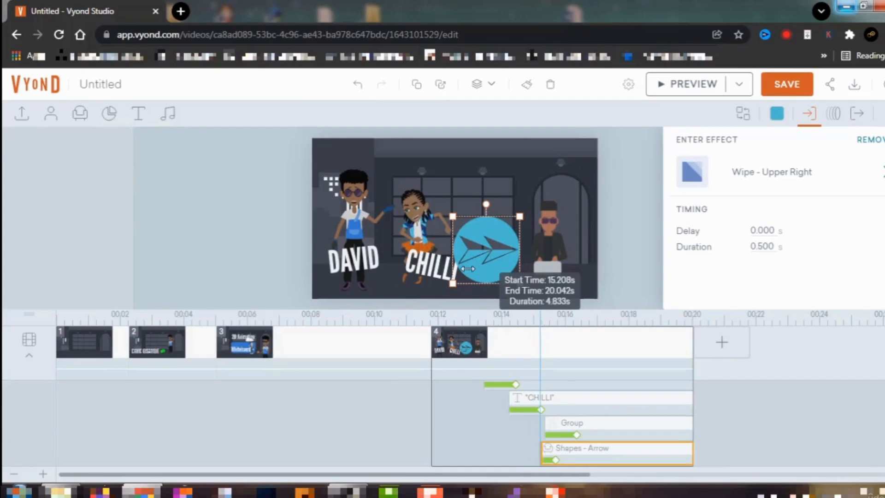
drag(453, 215, 463, 225)
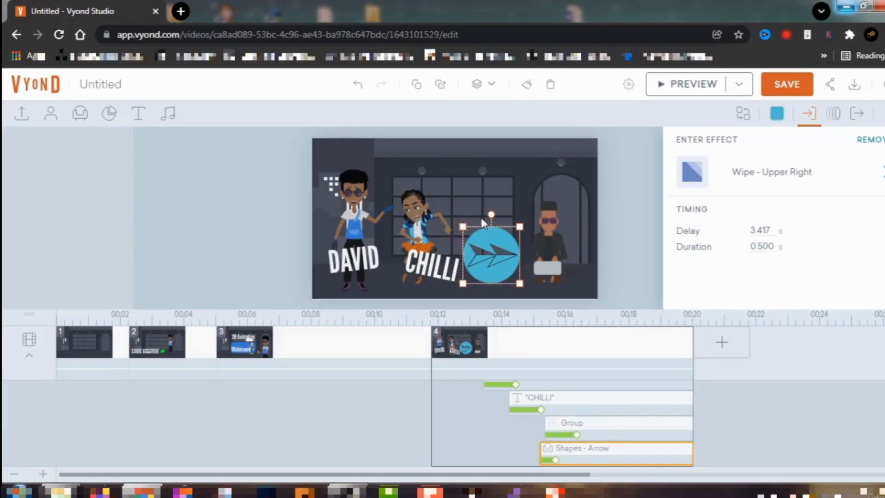
Rotate the blue arrow shape slightly clockwise so it tilts down toward the seated man, and move it a little higher in scene 4
drag(497, 213, 497, 214)
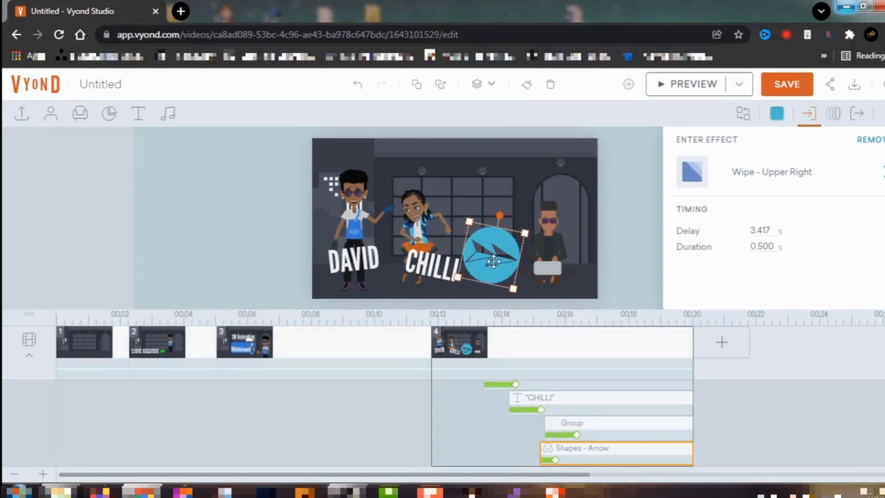
key(Escape)
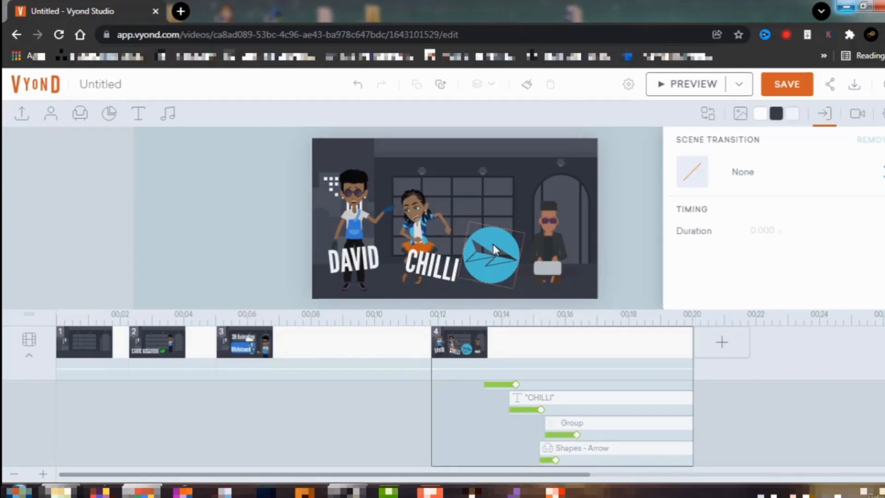
click(494, 266)
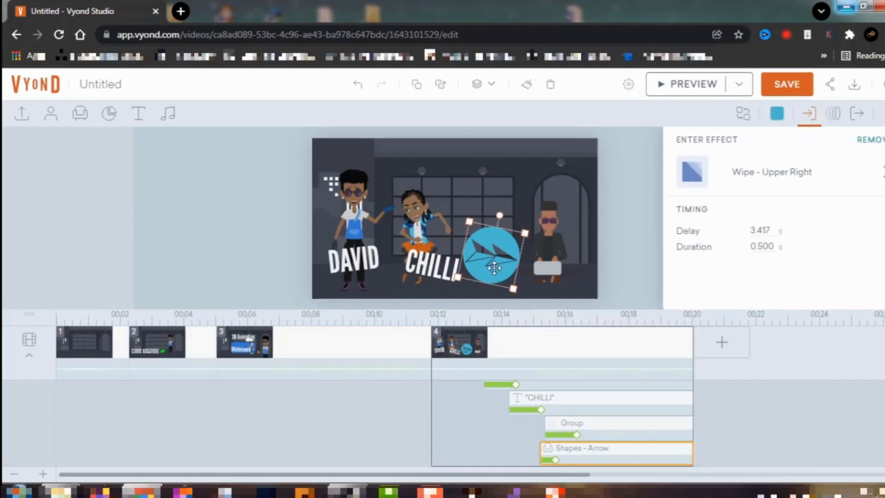
drag(495, 266, 495, 248)
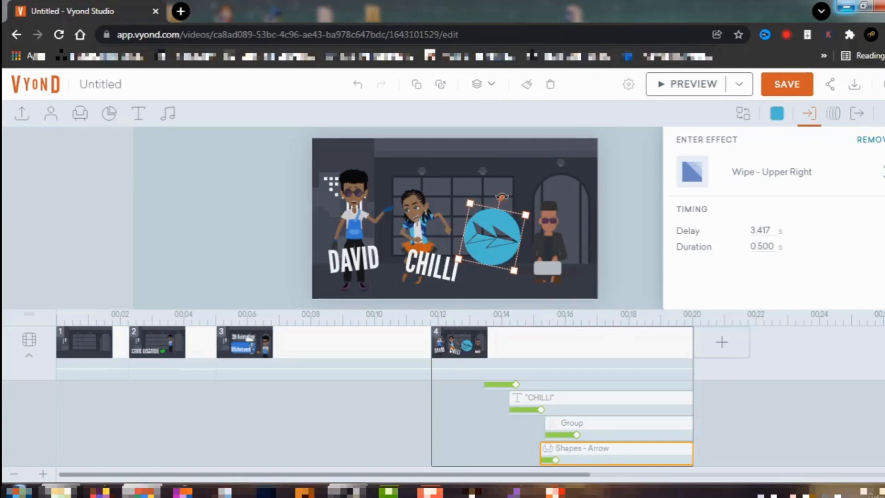
drag(501, 197, 505, 198)
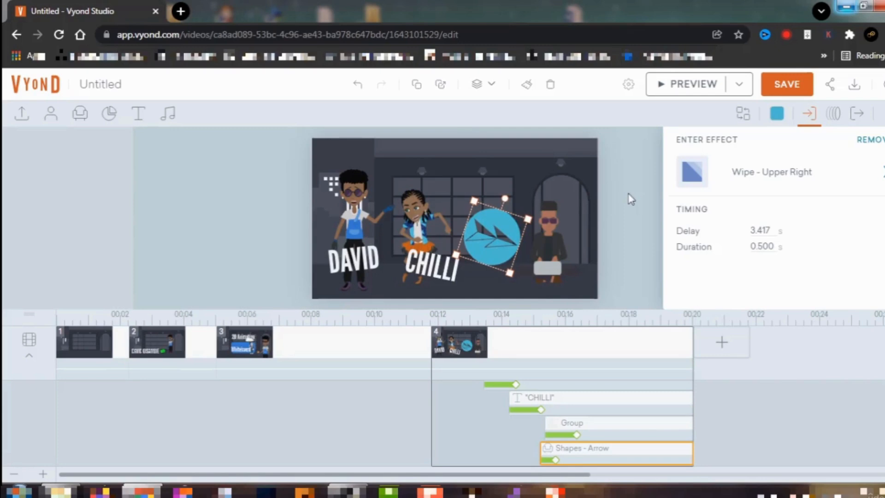
Preview scene 4 through to its end to check the character animations, titles and arrow timing, and exit the preview
click(700, 85)
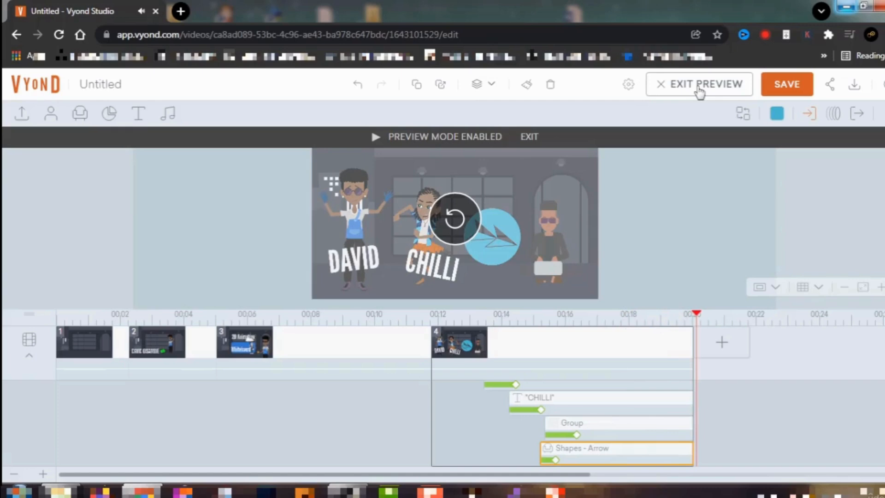
click(698, 88)
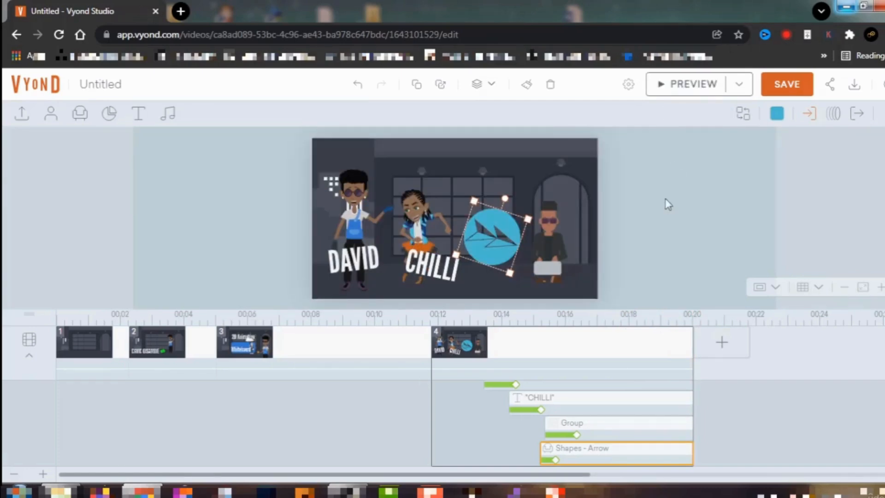